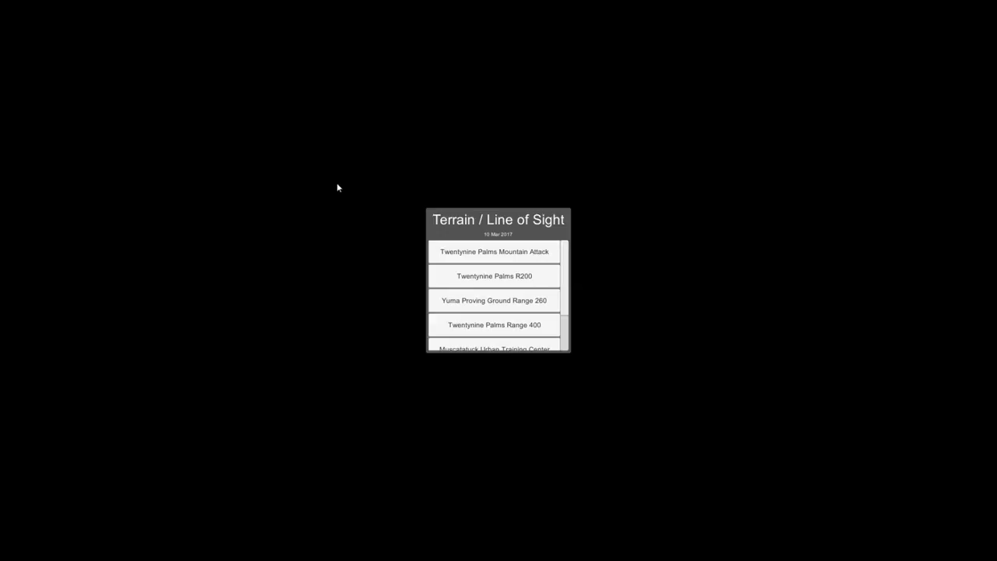
Load the Muscatatuck Urban Training Center terrain.
{"action": "left_click_drag", "start_coordinate": [564, 254], "coordinate": [566, 278]}
{"action": "left_click", "coordinate": [543, 294]}
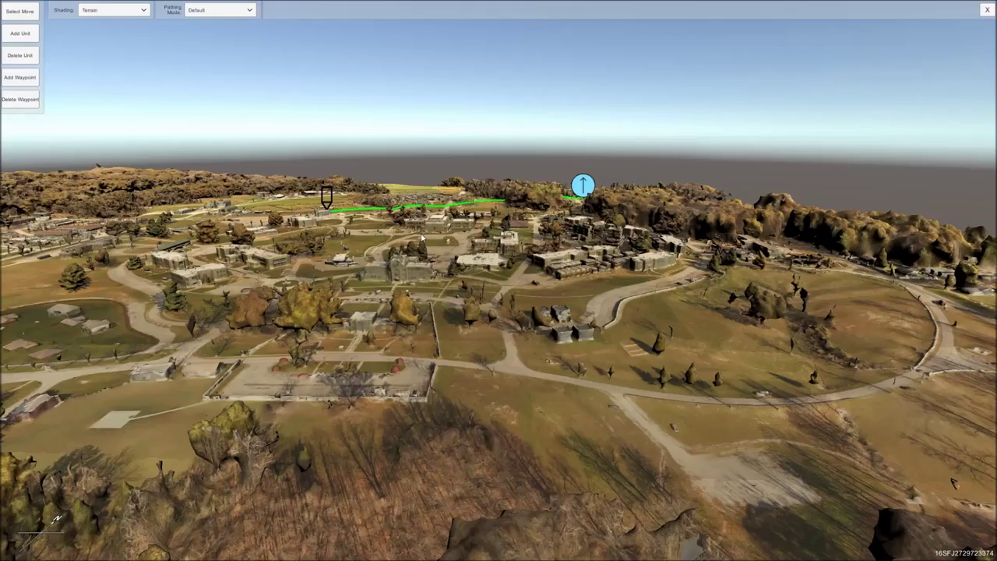
Examine the training center terrain and the existing unit route from several distances and angles.
{"action": "scroll", "coordinate": [433, 348], "scroll_direction": "down", "scroll_amount": 3}
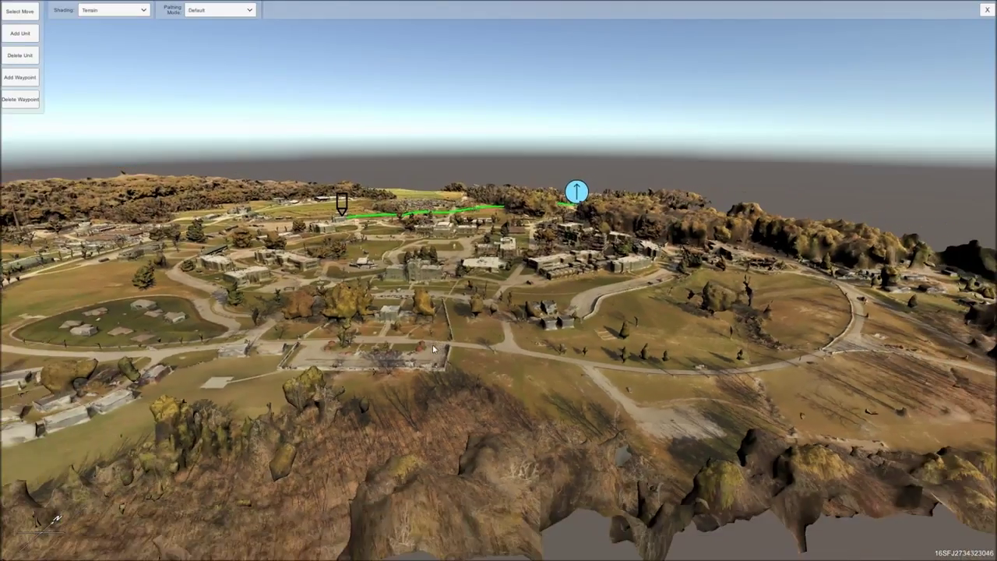
{"action": "middle_click_drag", "start_coordinate": [392, 335], "coordinate": [390, 318]}
{"action": "scroll", "coordinate": [390, 319], "scroll_direction": "down", "scroll_amount": 3}
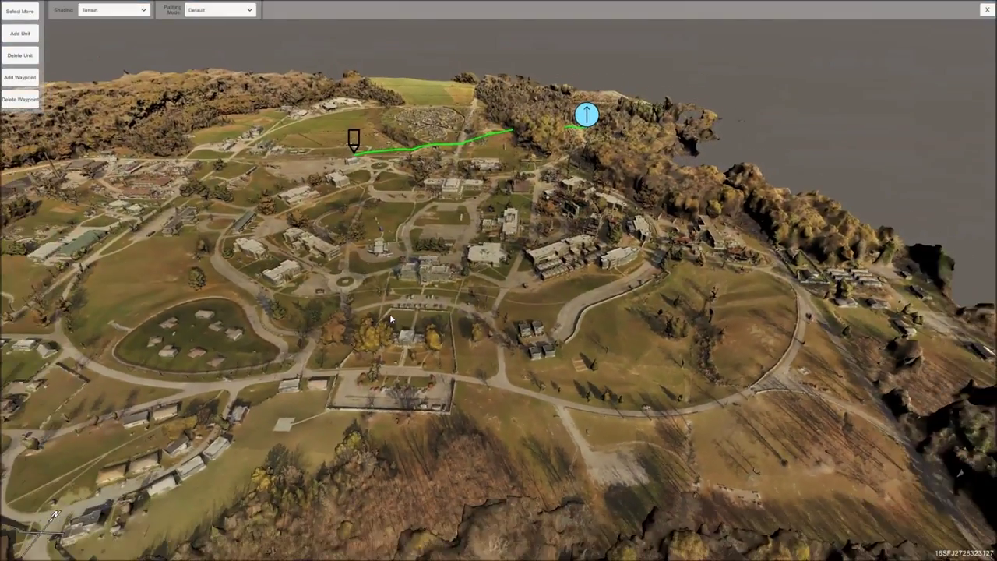
{"action": "scroll", "coordinate": [390, 318], "scroll_direction": "down", "scroll_amount": 2}
{"action": "middle_click_drag", "start_coordinate": [371, 341], "coordinate": [473, 303]}
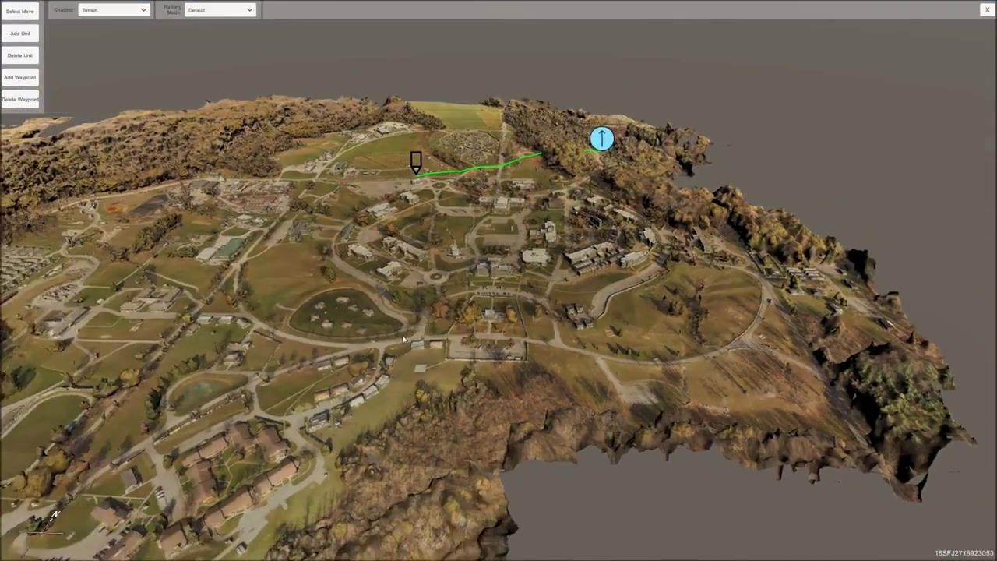
{"action": "scroll", "coordinate": [472, 302], "scroll_direction": "down", "scroll_amount": 1}
{"action": "scroll", "coordinate": [473, 302], "scroll_direction": "up", "scroll_amount": 2}
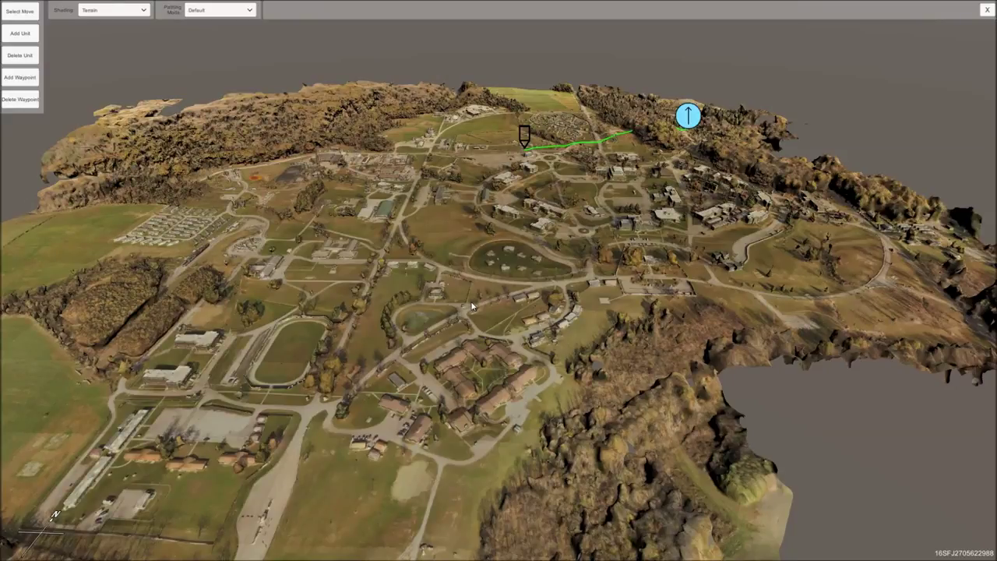
{"action": "scroll", "coordinate": [468, 310], "scroll_direction": "up", "scroll_amount": 1}
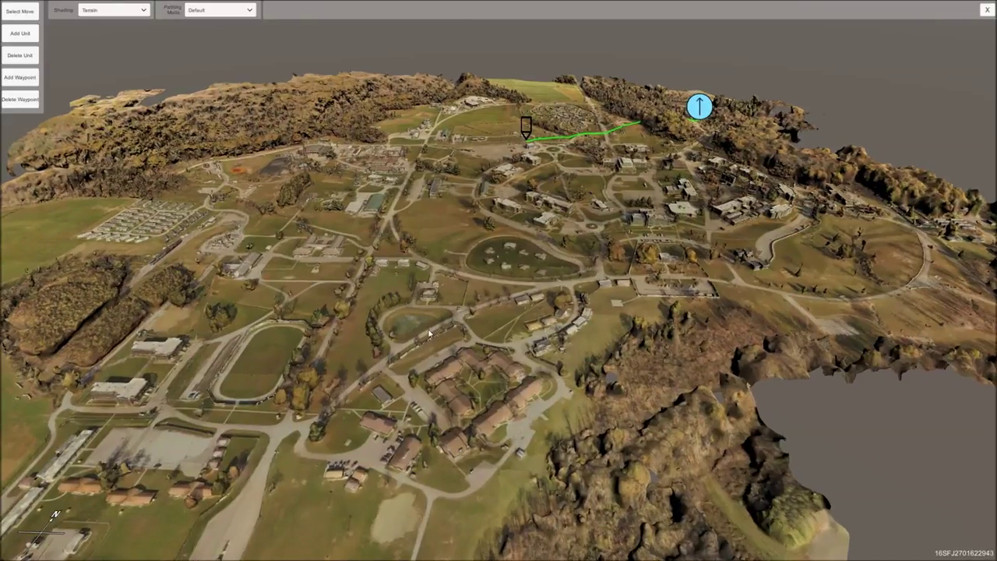
{"action": "scroll", "coordinate": [471, 279], "scroll_direction": "up", "scroll_amount": 4}
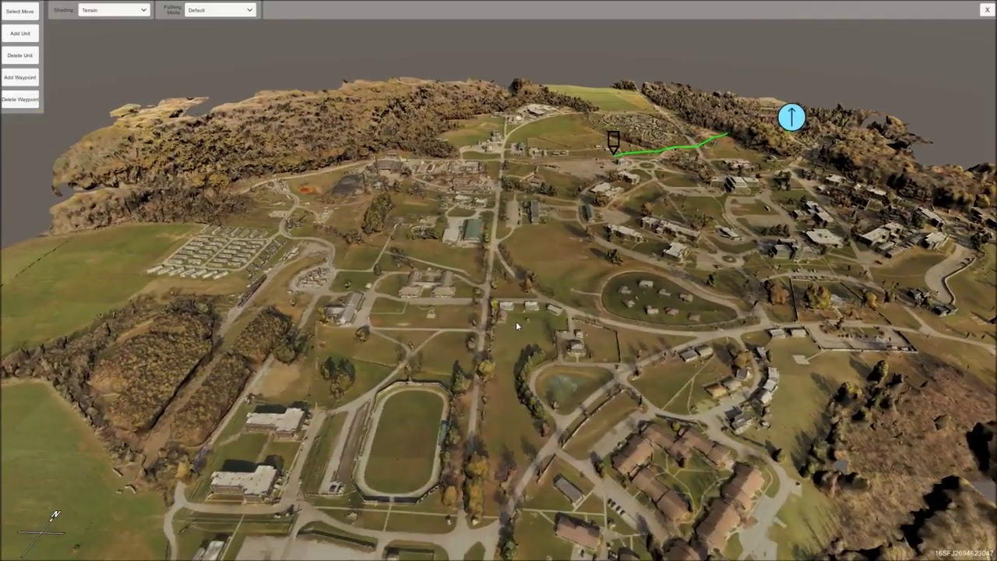
{"action": "middle_click_drag", "start_coordinate": [516, 322], "coordinate": [416, 324]}
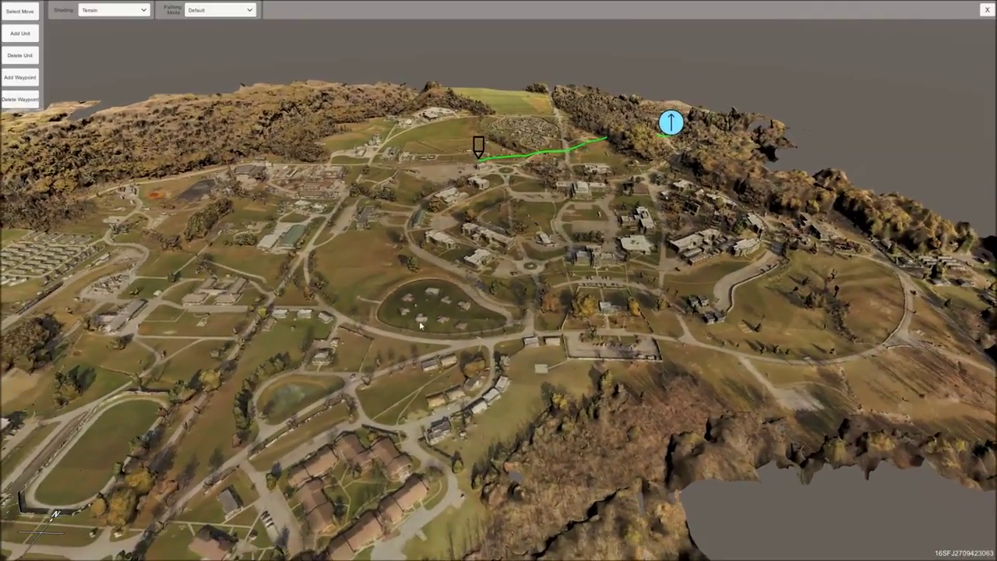
{"action": "scroll", "coordinate": [473, 314], "scroll_direction": "up", "scroll_amount": 1}
{"action": "scroll", "coordinate": [474, 304], "scroll_direction": "up", "scroll_amount": 2}
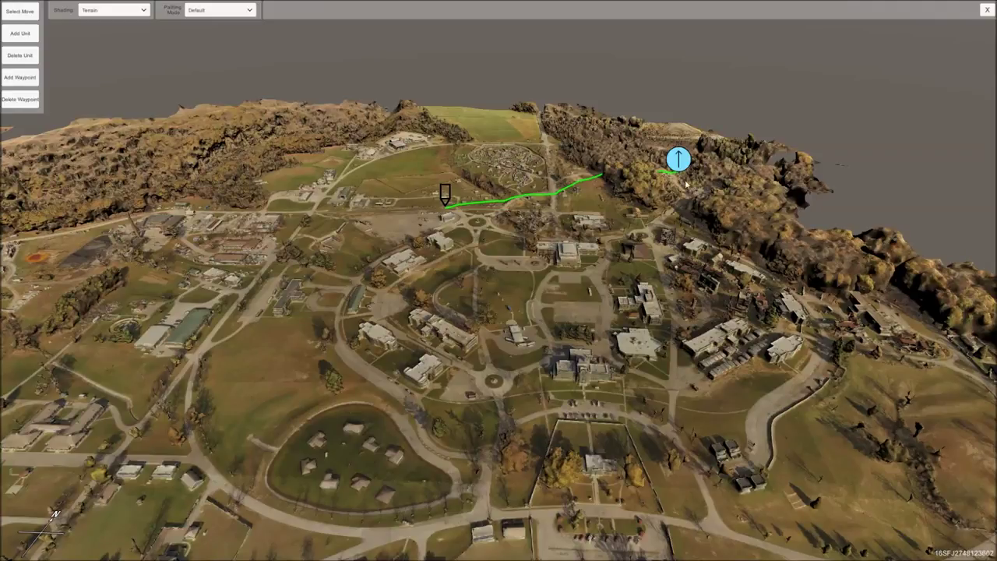
Move the blue unit onto the road beside the hillside field and its waypoint onto the curved road beyond the long green-roofed building.
{"action": "mouse_move", "coordinate": [684, 162]}
{"action": "left_mouse_down"}
{"action": "mouse_move", "coordinate": [585, 281]}
{"action": "mouse_move", "coordinate": [555, 299]}
{"action": "mouse_move", "coordinate": [294, 313]}
{"action": "mouse_move", "coordinate": [339, 178]}
{"action": "mouse_move", "coordinate": [359, 170]}
{"action": "left_mouse_up"}
{"action": "mouse_move", "coordinate": [448, 196]}
{"action": "left_mouse_down"}
{"action": "mouse_move", "coordinate": [392, 236]}
{"action": "mouse_move", "coordinate": [347, 302]}
{"action": "left_mouse_up"}
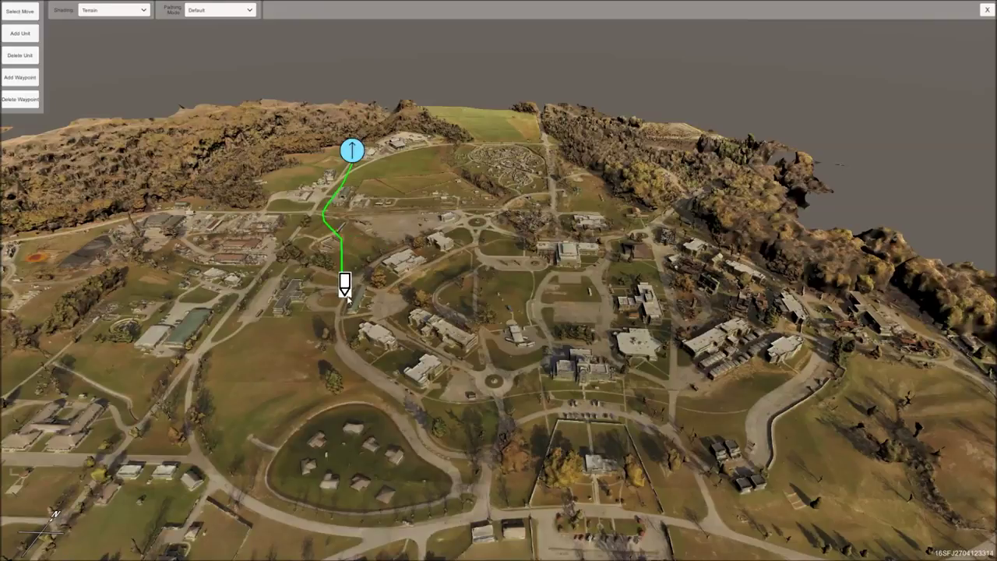
{"action": "mouse_move", "coordinate": [346, 293]}
{"action": "left_mouse_down"}
{"action": "mouse_move", "coordinate": [317, 350]}
{"action": "mouse_move", "coordinate": [261, 347]}
{"action": "mouse_move", "coordinate": [332, 326]}
{"action": "left_mouse_up"}
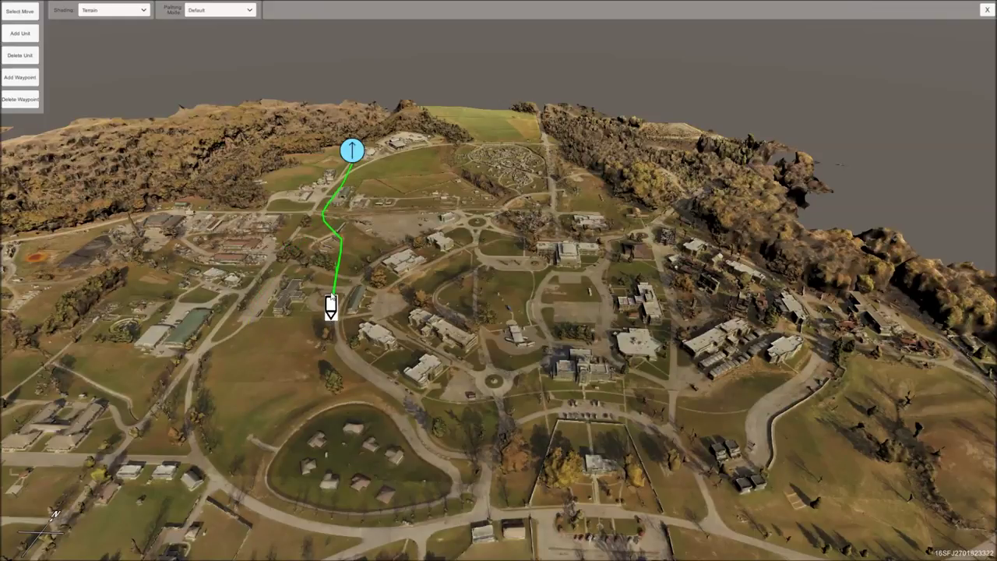
{"action": "scroll", "coordinate": [331, 287], "scroll_direction": "up", "scroll_amount": 5}
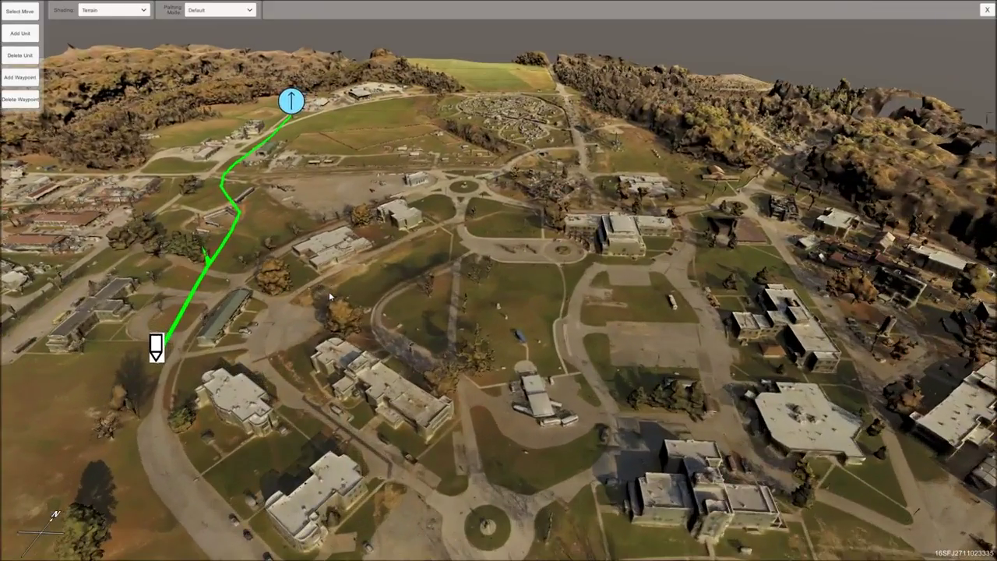
{"action": "middle_click_drag", "start_coordinate": [329, 291], "coordinate": [350, 289]}
{"action": "scroll", "coordinate": [339, 292], "scroll_direction": "down", "scroll_amount": 5}
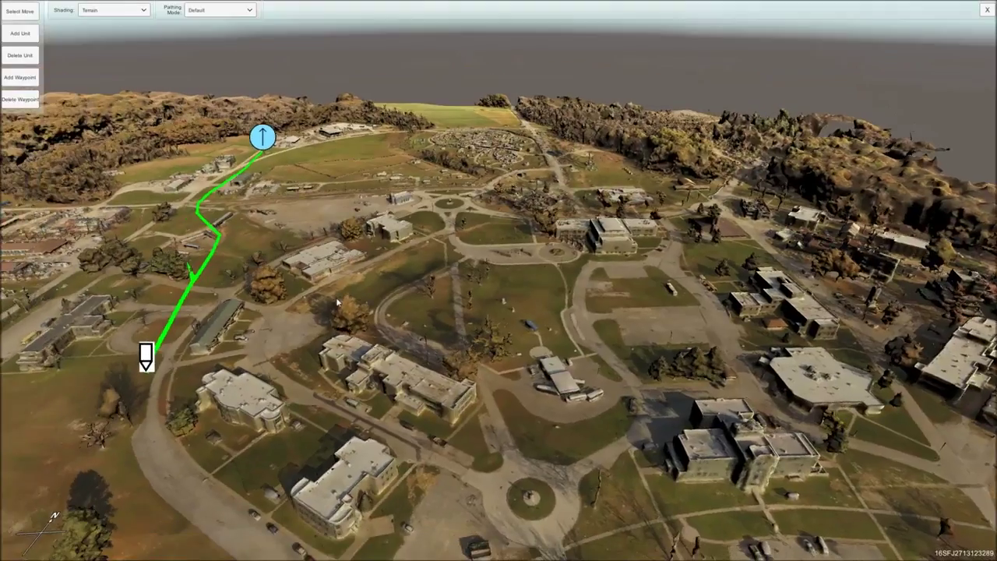
{"action": "mouse_move", "coordinate": [347, 350]}
{"action": "left_mouse_down"}
{"action": "mouse_move", "coordinate": [375, 370]}
{"action": "mouse_move", "coordinate": [372, 397]}
{"action": "left_mouse_up"}
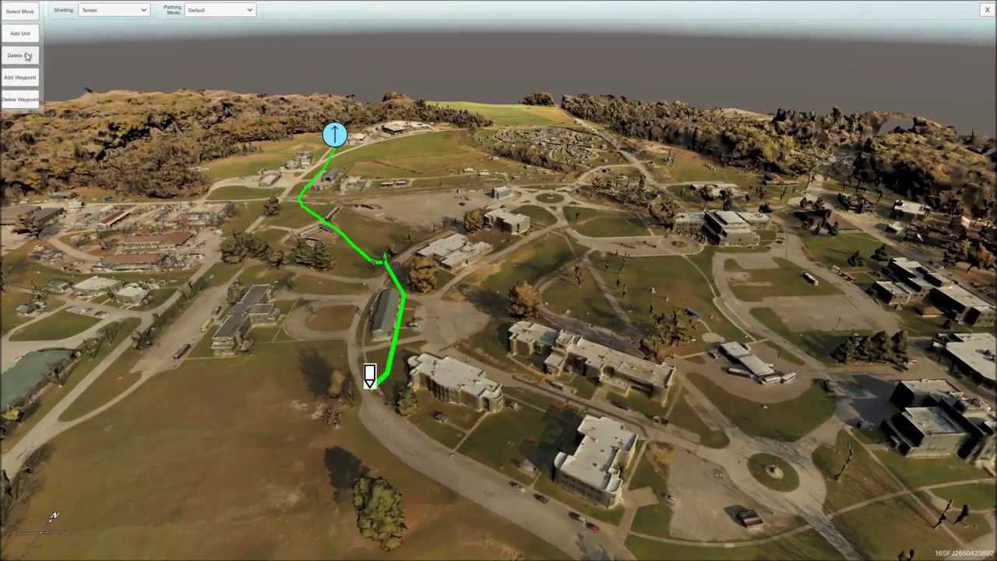
Extend the route with two more waypoints, one in the open grass field and one in the parking area near the roundabout.
{"action": "left_click", "coordinate": [21, 77]}
{"action": "left_click", "coordinate": [165, 406]}
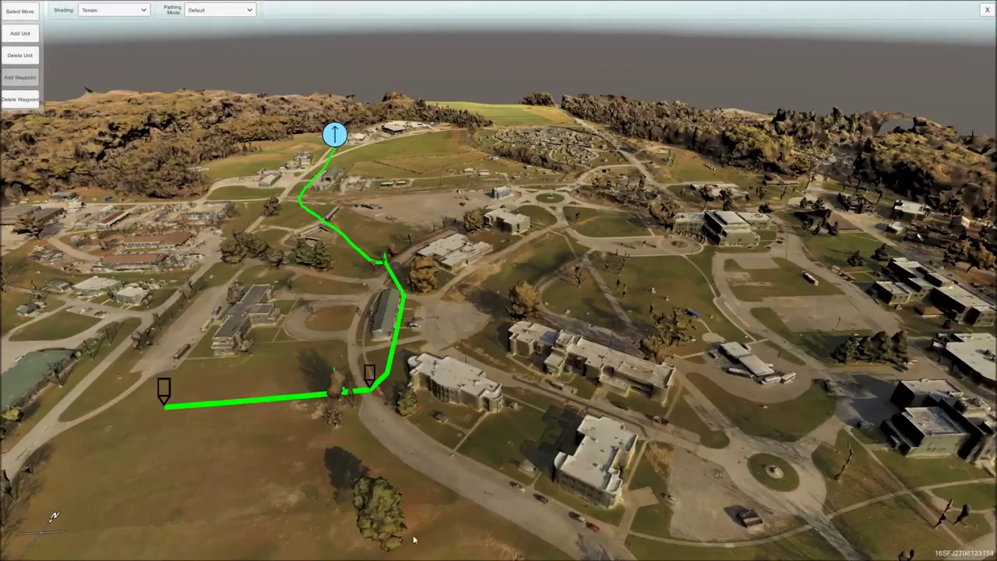
{"action": "left_click", "coordinate": [487, 492]}
{"action": "left_click_drag", "start_coordinate": [488, 486], "coordinate": [678, 520]}
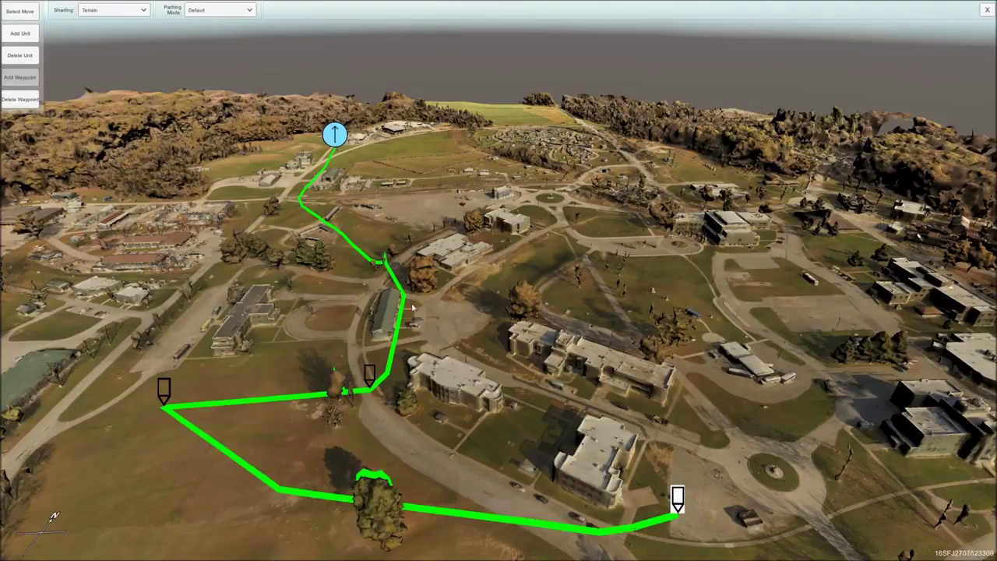
Add two enemy units, one on the grass between the central buildings and one in the hillside field near the blue unit.
{"action": "scroll", "coordinate": [503, 383], "scroll_direction": "down", "scroll_amount": 5}
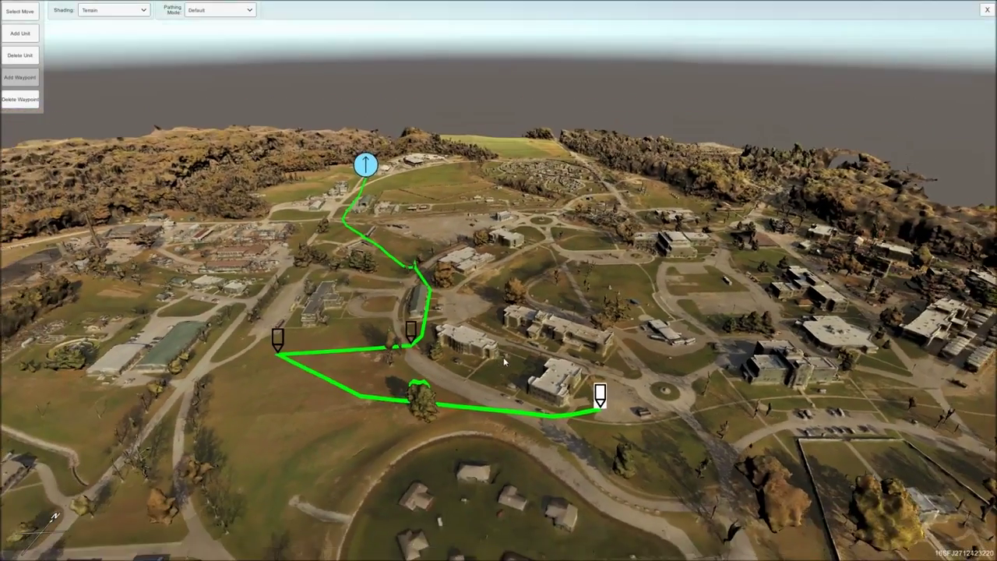
{"action": "middle_click_drag", "start_coordinate": [503, 359], "coordinate": [489, 340]}
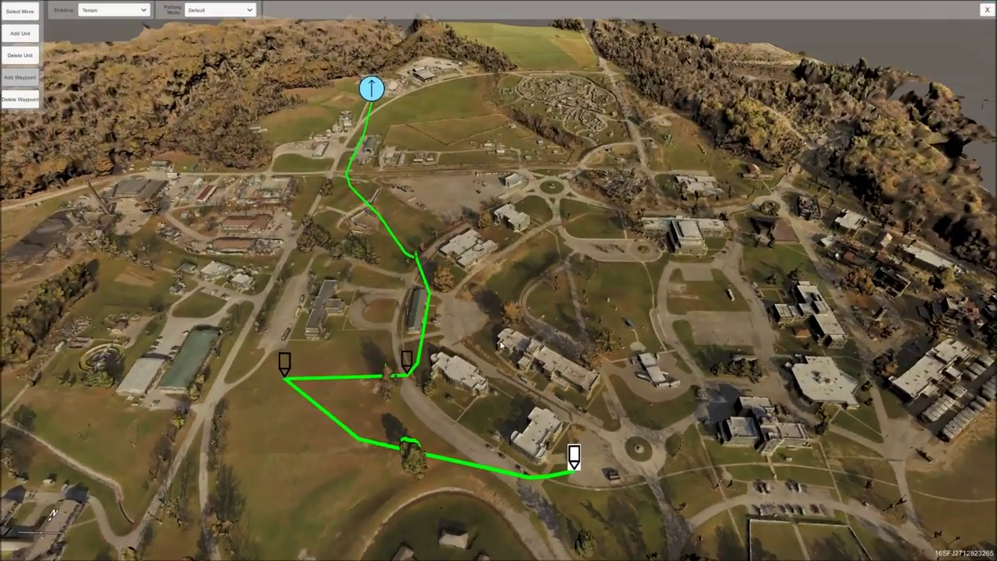
{"action": "left_click", "coordinate": [31, 37]}
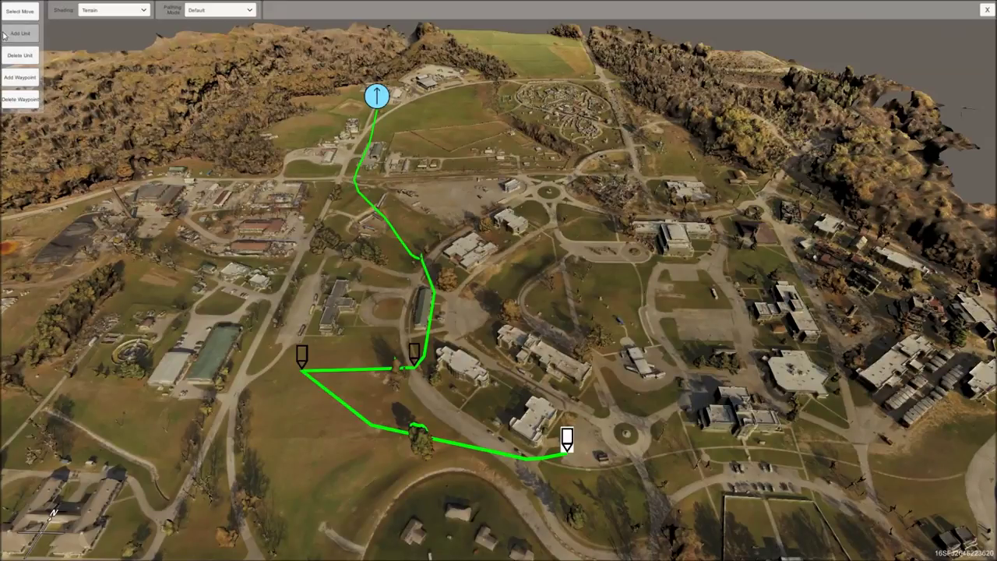
{"action": "left_click", "coordinate": [524, 259]}
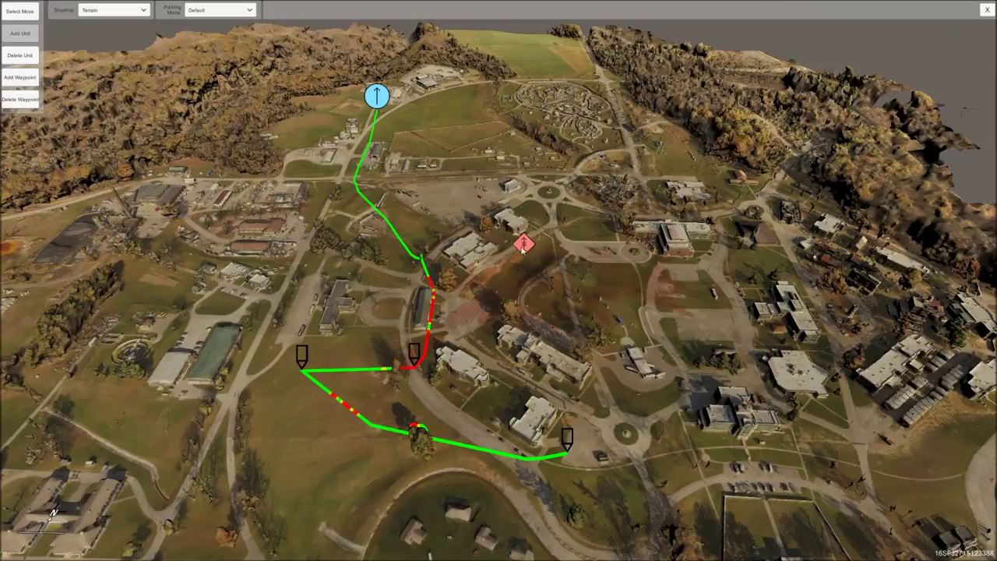
{"action": "left_click", "coordinate": [465, 159]}
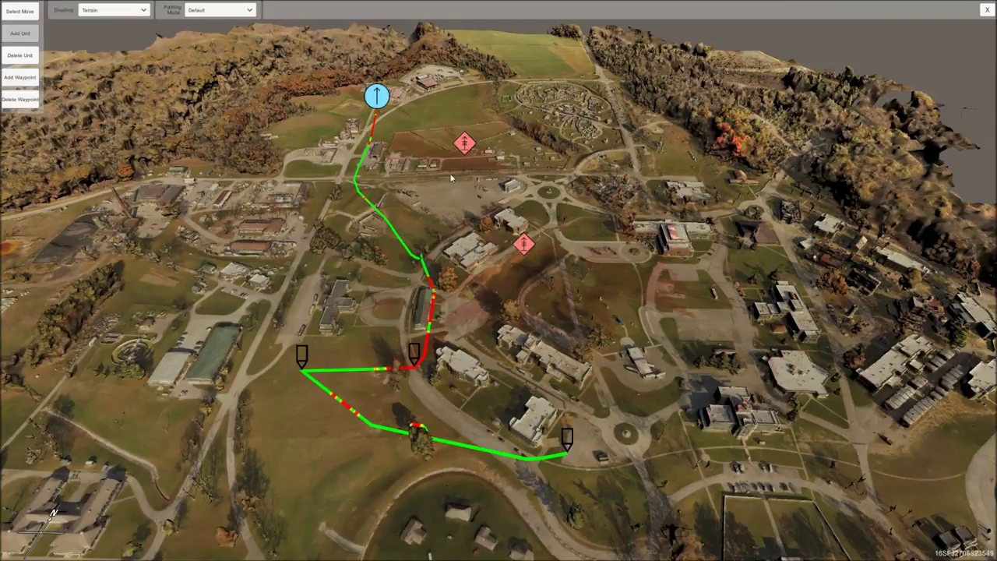
Move the hillside enemy unit onto the flat-roofed building beside the route and the central enemy unit up to the hillside field.
{"action": "scroll", "coordinate": [402, 199], "scroll_direction": "up", "scroll_amount": 5}
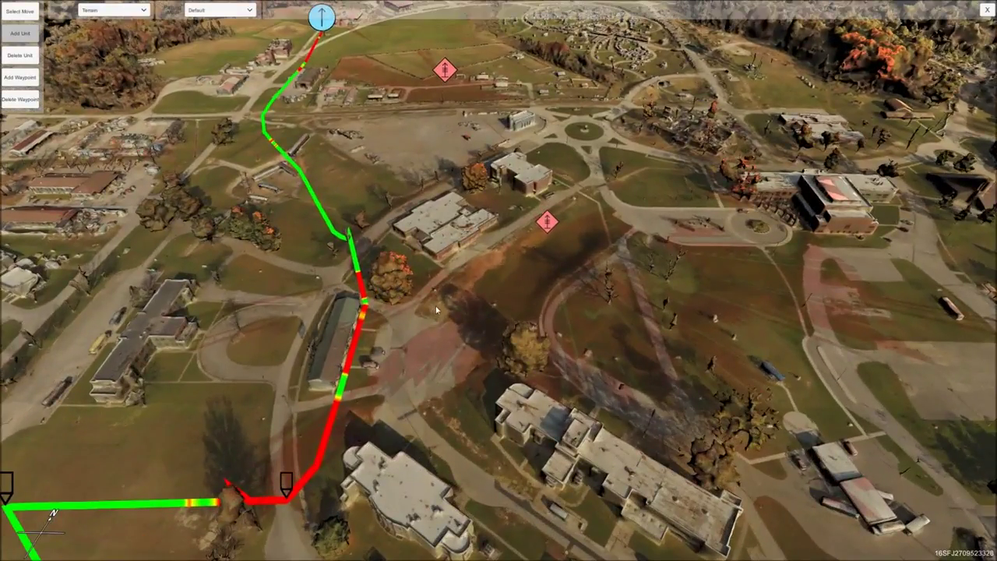
{"action": "middle_click_drag", "start_coordinate": [435, 307], "coordinate": [437, 302]}
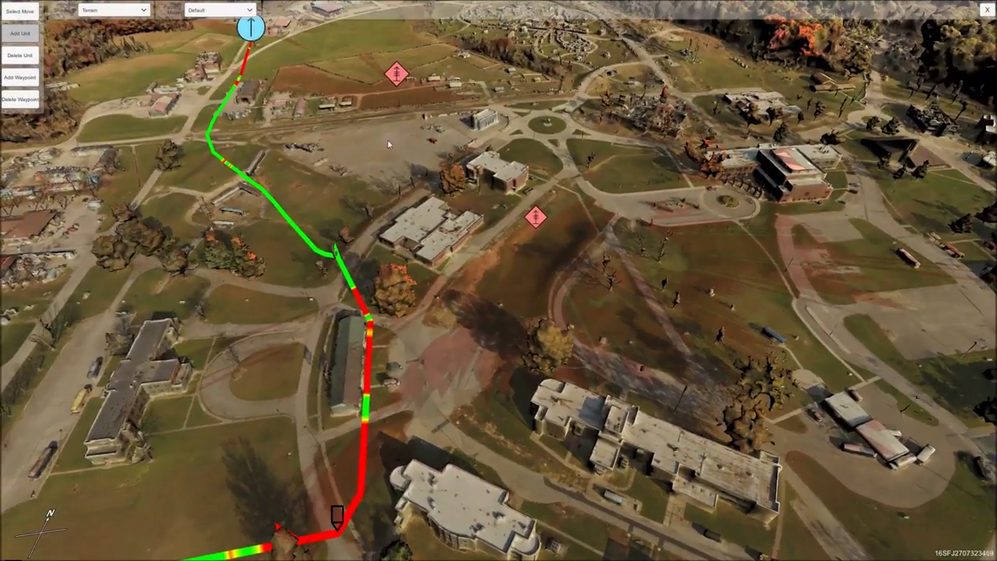
{"action": "mouse_move", "coordinate": [396, 74]}
{"action": "left_mouse_down"}
{"action": "mouse_move", "coordinate": [371, 91]}
{"action": "mouse_move", "coordinate": [371, 71]}
{"action": "mouse_move", "coordinate": [335, 87]}
{"action": "mouse_move", "coordinate": [330, 126]}
{"action": "mouse_move", "coordinate": [315, 134]}
{"action": "mouse_move", "coordinate": [361, 105]}
{"action": "mouse_move", "coordinate": [429, 238]}
{"action": "left_mouse_up"}
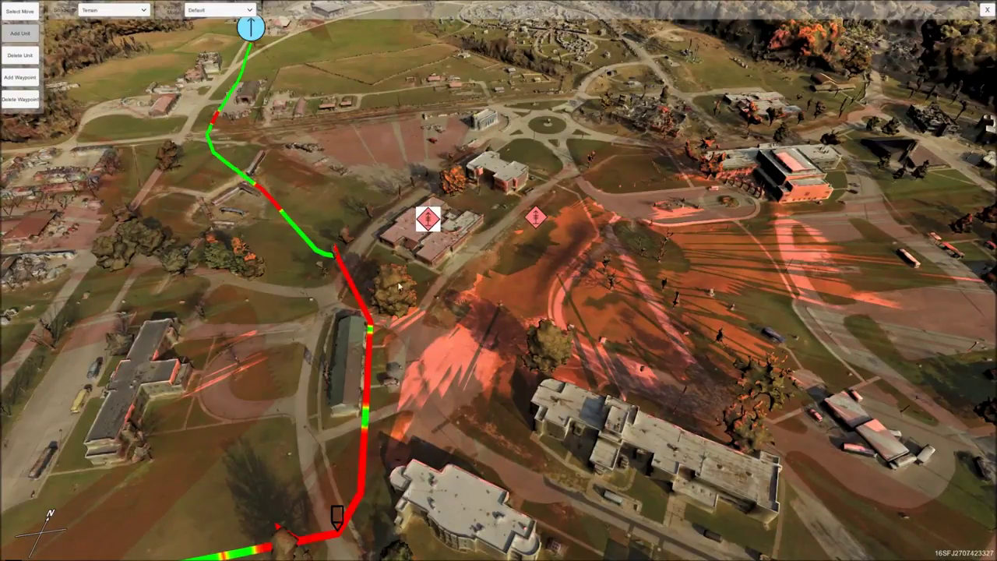
{"action": "mouse_move", "coordinate": [536, 221]}
{"action": "left_mouse_down"}
{"action": "mouse_move", "coordinate": [420, 140]}
{"action": "mouse_move", "coordinate": [435, 72]}
{"action": "left_mouse_up"}
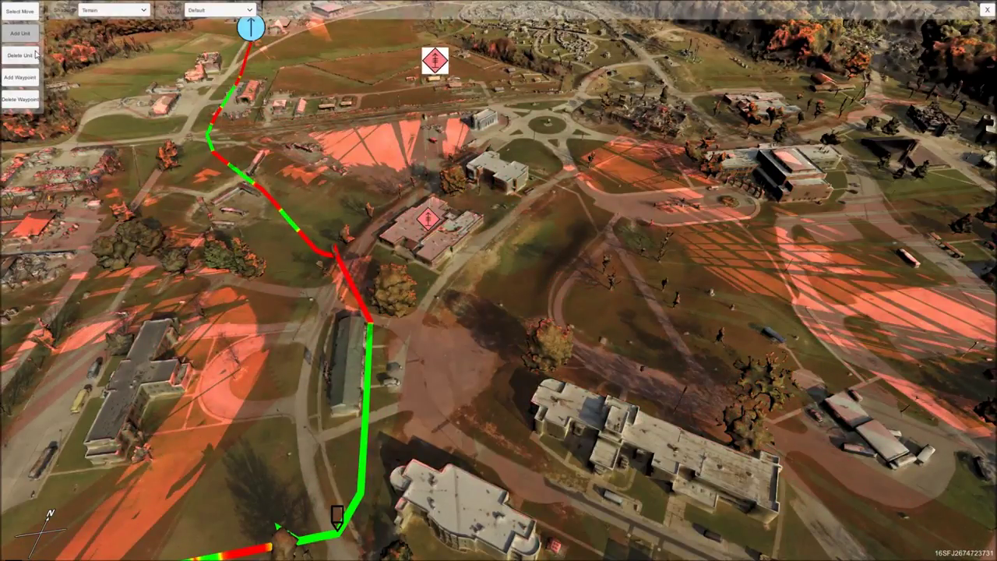
Delete the enemy unit in the hillside field and move the rooftop one to the grass by the trees west of the route.
{"action": "left_click", "coordinate": [21, 55]}
{"action": "left_click", "coordinate": [435, 61]}
{"action": "mouse_move", "coordinate": [422, 225]}
{"action": "left_mouse_down"}
{"action": "mouse_move", "coordinate": [371, 281]}
{"action": "mouse_move", "coordinate": [245, 295]}
{"action": "left_mouse_up"}
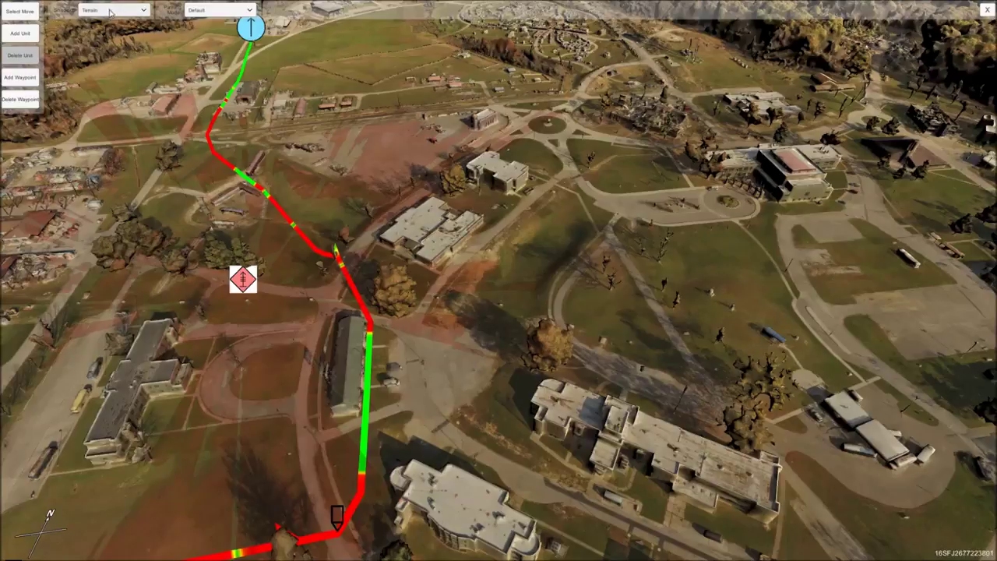
Set the terrain shading to Slope (Green-Red) and delete the remaining enemy unit.
{"action": "scroll", "coordinate": [454, 272], "scroll_direction": "down", "scroll_amount": 5}
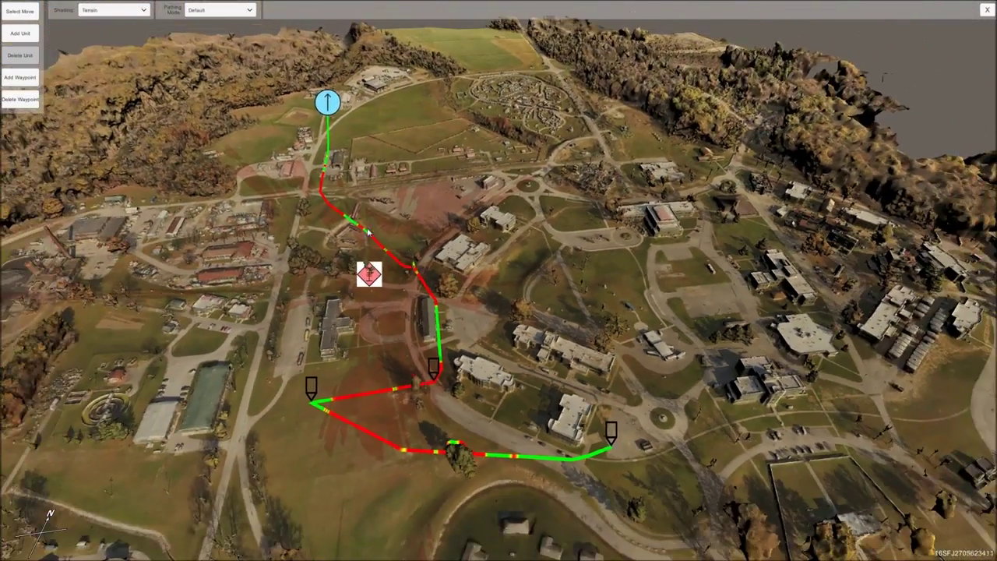
{"action": "left_click", "coordinate": [113, 11]}
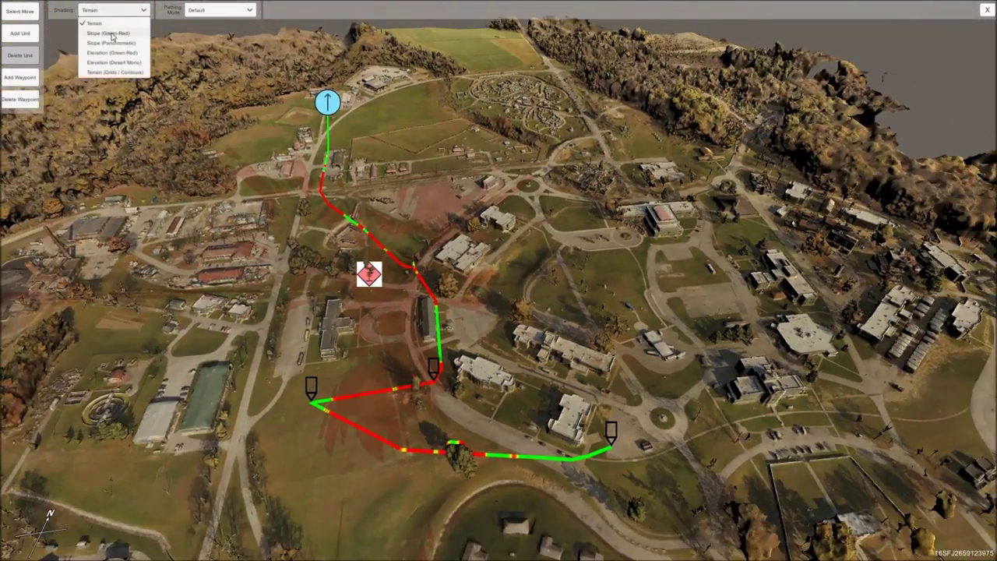
{"action": "left_click", "coordinate": [109, 33]}
{"action": "scroll", "coordinate": [515, 334], "scroll_direction": "up", "scroll_amount": 5}
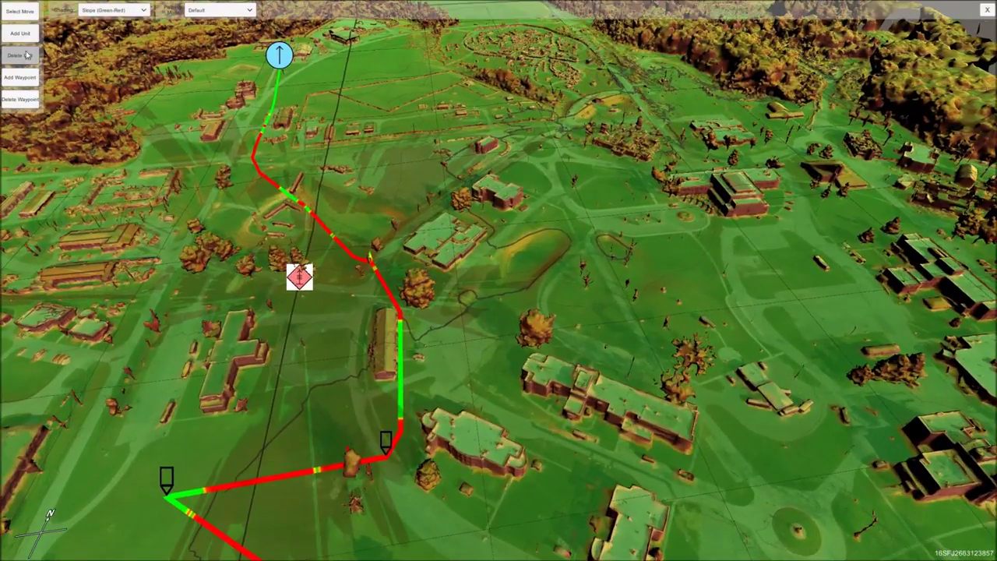
{"action": "left_click", "coordinate": [300, 278]}
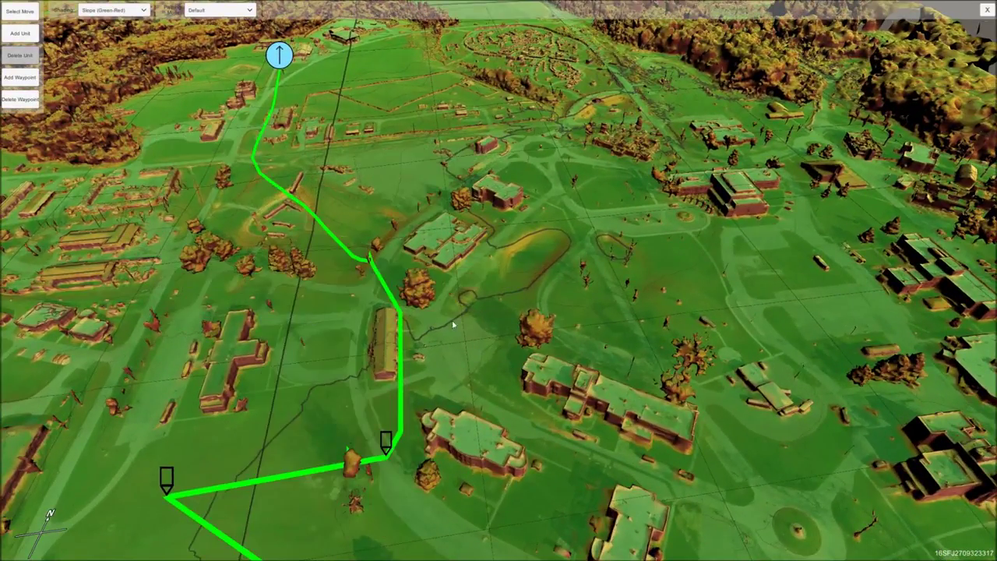
Examine the slope-shaded terrain along the whole route from low and overhead angles.
{"action": "mouse_move", "coordinate": [478, 332]}
{"action": "middle_mouse_down"}
{"action": "mouse_move", "coordinate": [480, 321]}
{"action": "mouse_move", "coordinate": [487, 345]}
{"action": "middle_mouse_up"}
{"action": "scroll", "coordinate": [487, 348], "scroll_direction": "down", "scroll_amount": 5}
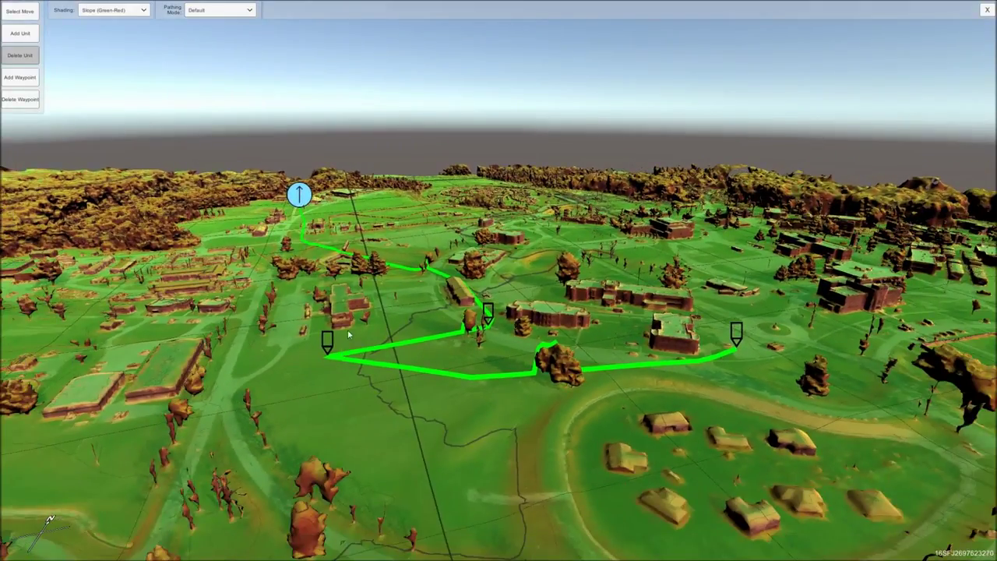
{"action": "middle_click_drag", "start_coordinate": [348, 335], "coordinate": [410, 318]}
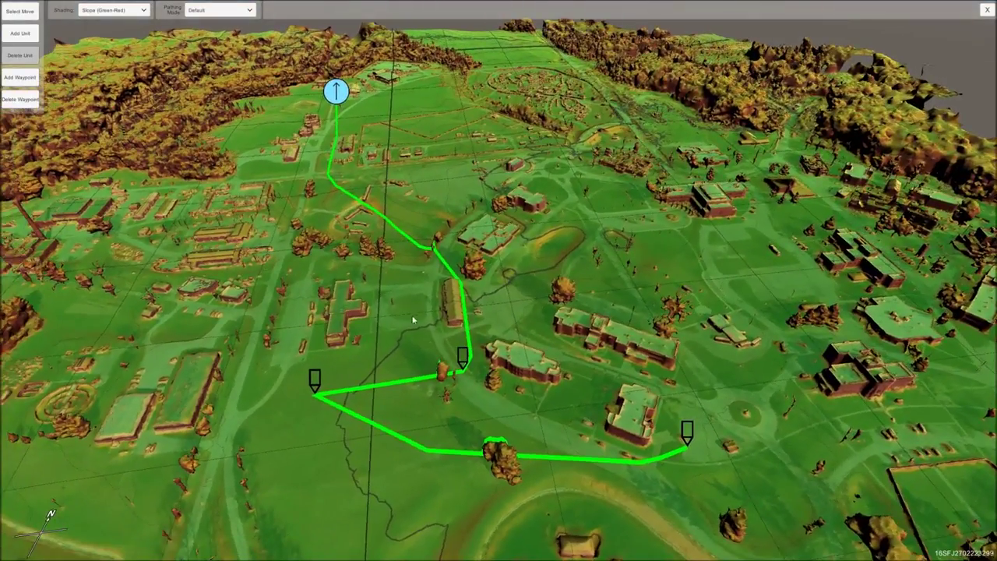
{"action": "middle_click_drag", "start_coordinate": [580, 310], "coordinate": [579, 259]}
{"action": "scroll", "coordinate": [350, 401], "scroll_direction": "up", "scroll_amount": 4}
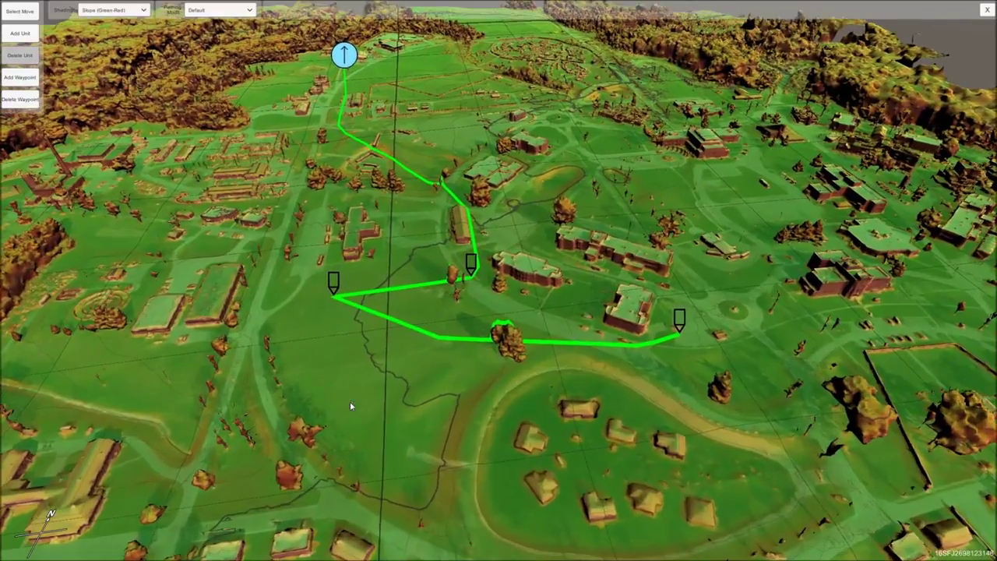
{"action": "right_click_drag", "start_coordinate": [434, 324], "coordinate": [436, 352]}
{"action": "middle_click_drag", "start_coordinate": [436, 352], "coordinate": [373, 335]}
{"action": "right_click_drag", "start_coordinate": [376, 343], "coordinate": [377, 299]}
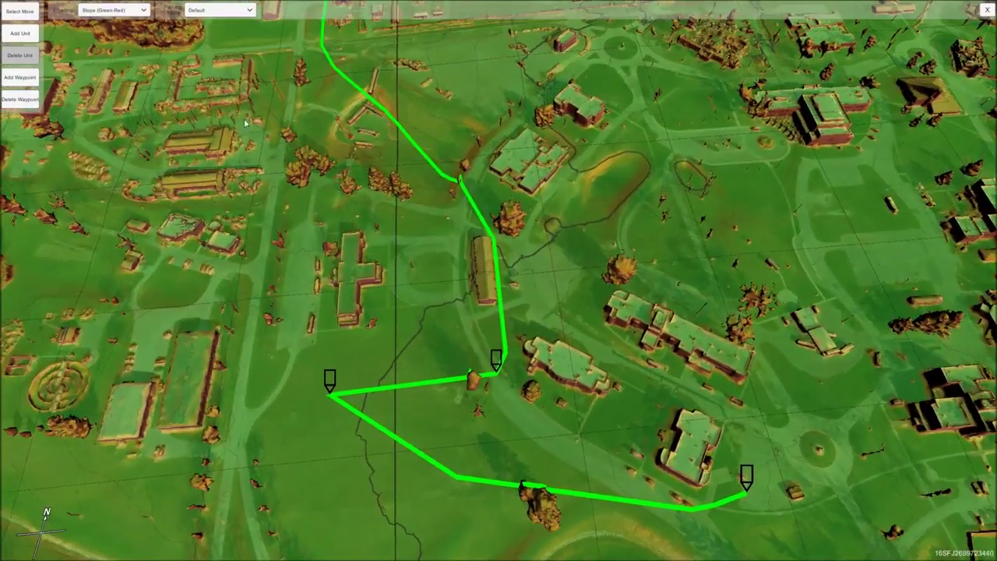
Set the terrain shading to Terrain (Grids / Contours) and examine the contour lines and grids around the whole route.
{"action": "left_click", "coordinate": [109, 12]}
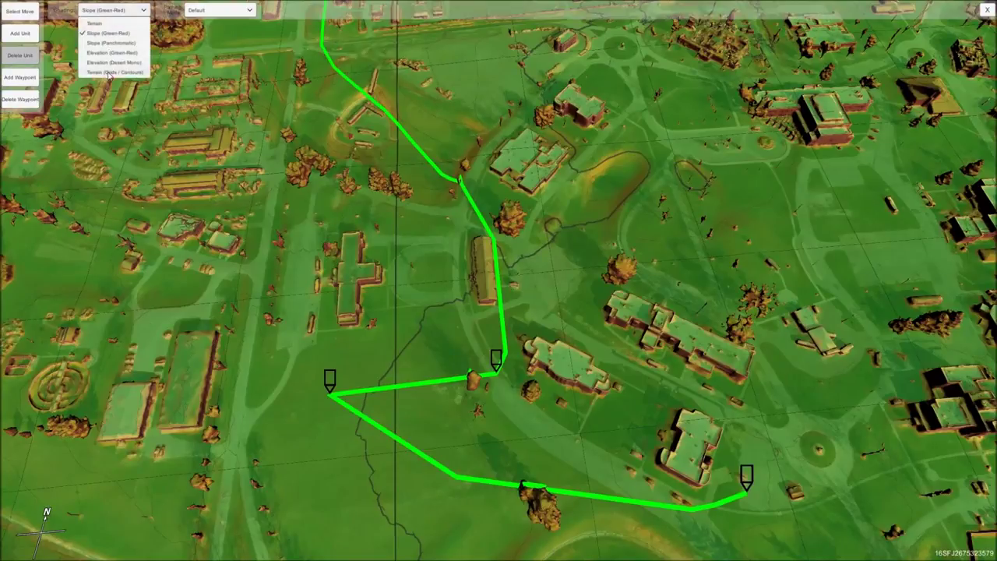
{"action": "left_click", "coordinate": [110, 72]}
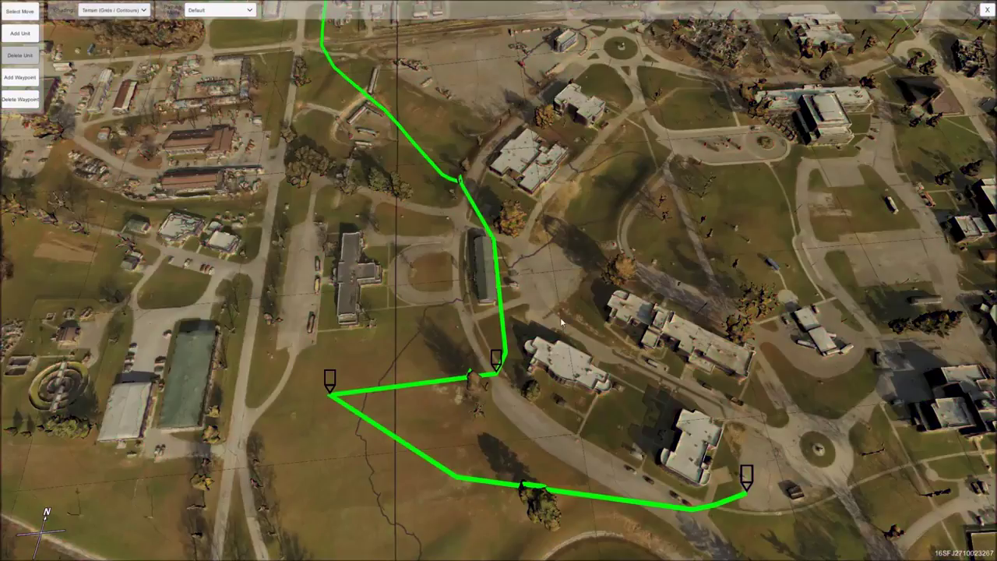
{"action": "scroll", "coordinate": [561, 323], "scroll_direction": "down", "scroll_amount": 3}
{"action": "scroll", "coordinate": [460, 385], "scroll_direction": "up", "scroll_amount": 2}
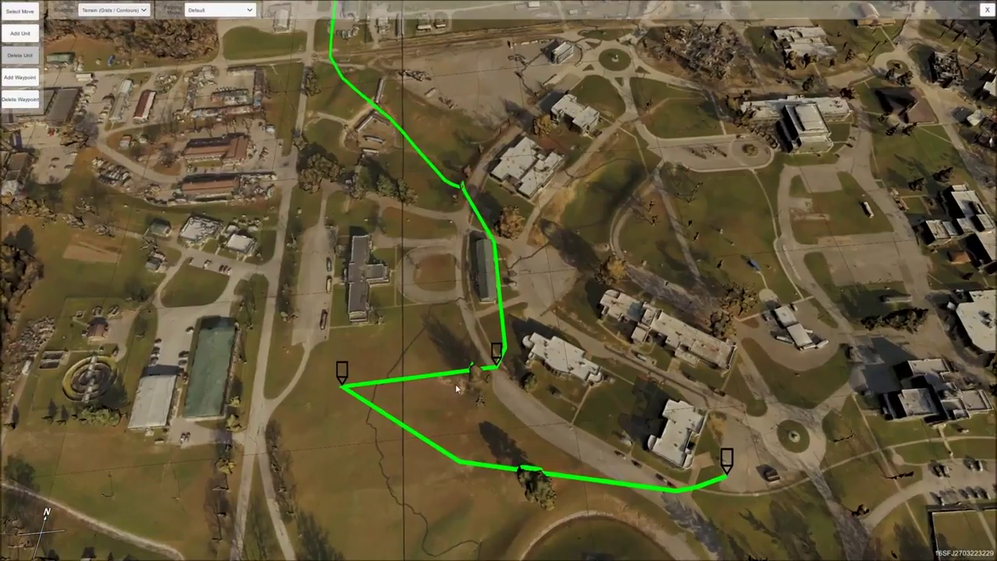
{"action": "middle_click_drag", "start_coordinate": [421, 325], "coordinate": [404, 357]}
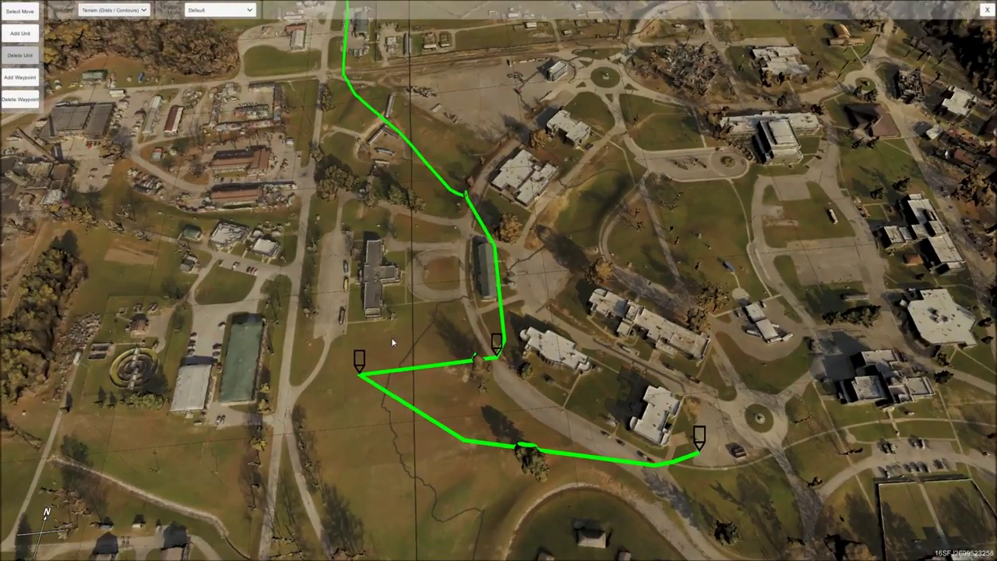
{"action": "middle_click_drag", "start_coordinate": [398, 336], "coordinate": [409, 336]}
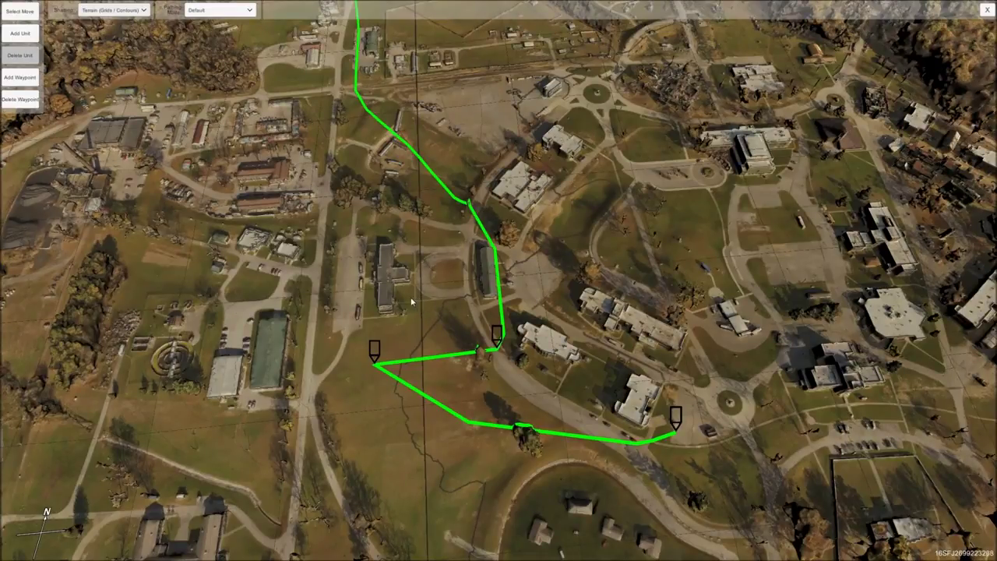
{"action": "scroll", "coordinate": [434, 310], "scroll_direction": "down", "scroll_amount": 5}
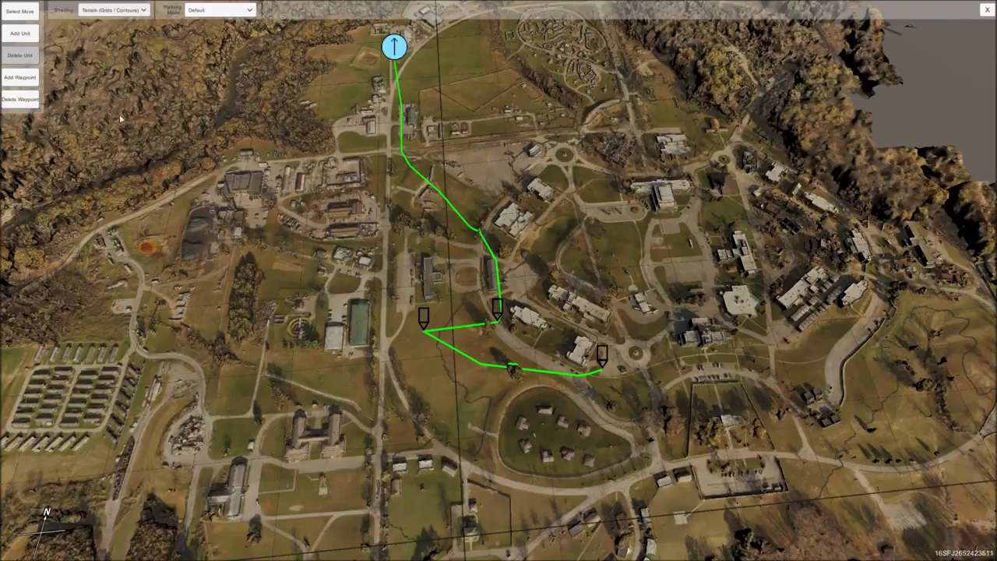
Set the terrain shading to Elevation (Green-Red) and examine the heights along the route from overhead and low angles.
{"action": "left_click", "coordinate": [127, 11]}
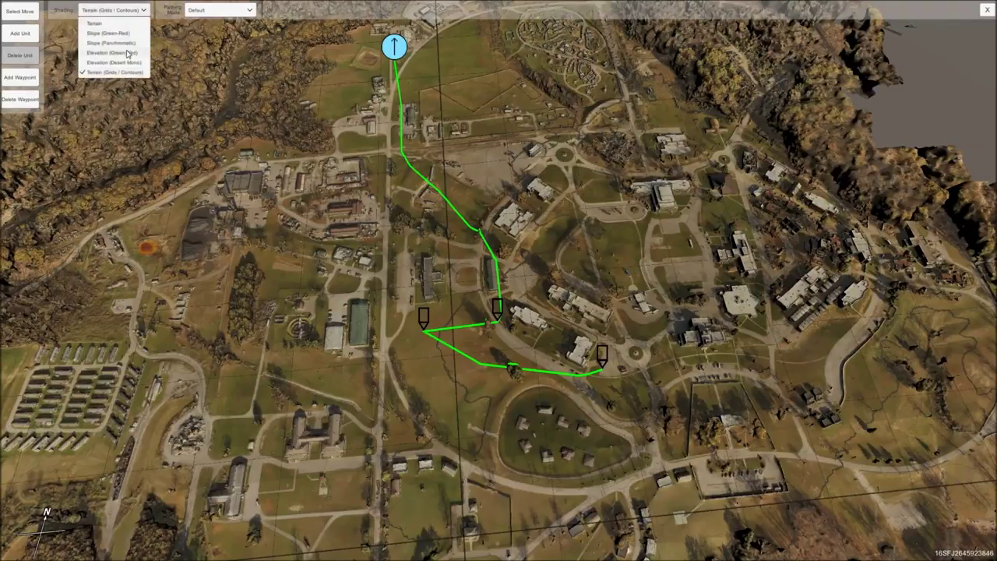
{"action": "left_click", "coordinate": [129, 51]}
{"action": "scroll", "coordinate": [530, 370], "scroll_direction": "up", "scroll_amount": 3}
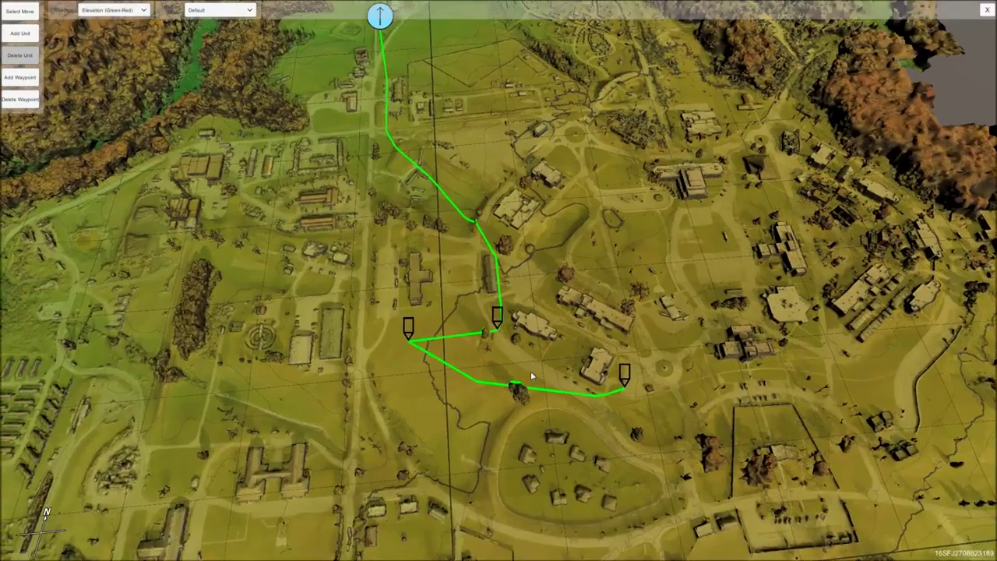
{"action": "middle_click_drag", "start_coordinate": [487, 389], "coordinate": [471, 415]}
{"action": "middle_click_drag", "start_coordinate": [362, 397], "coordinate": [539, 396]}
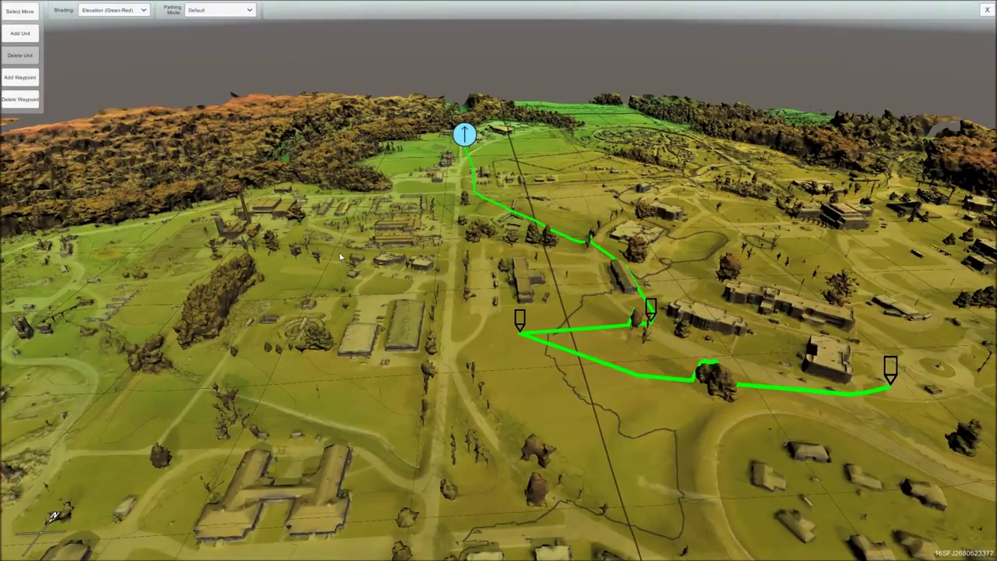
{"action": "scroll", "coordinate": [491, 285], "scroll_direction": "up", "scroll_amount": 5}
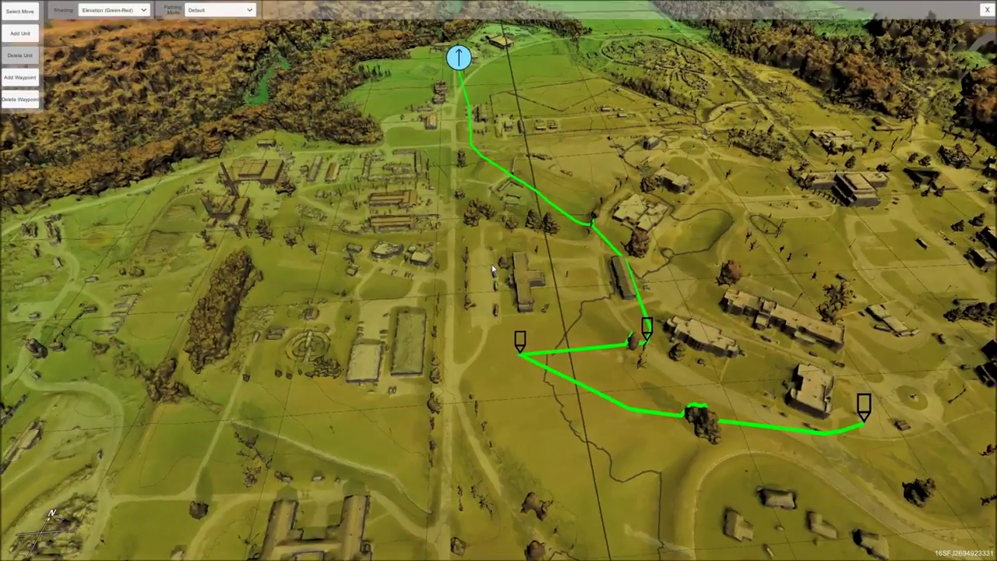
{"action": "scroll", "coordinate": [492, 269], "scroll_direction": "down", "scroll_amount": 4}
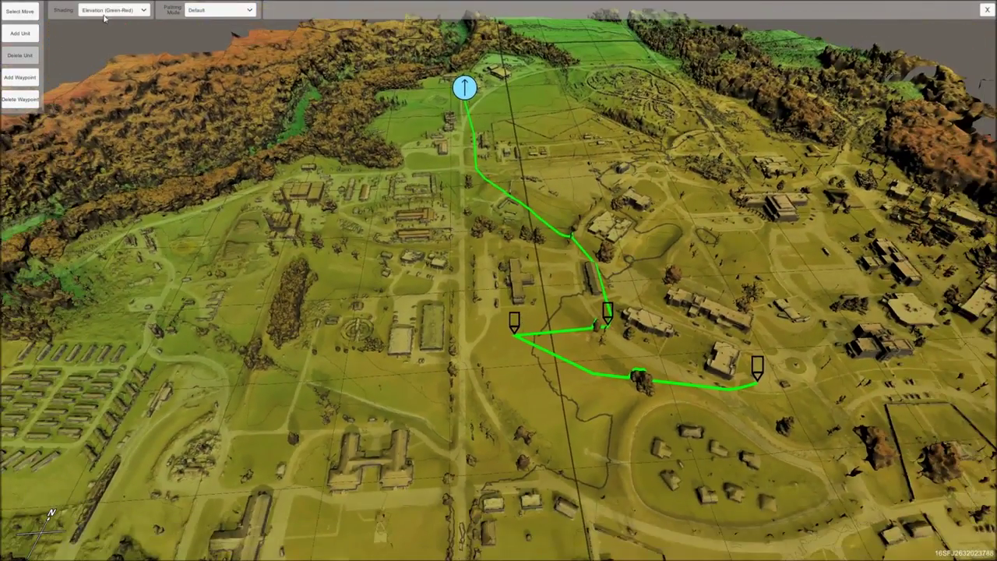
Set the terrain shading to Elevation (Desert Mono) and examine the terrain around the route from far, near and low angles.
{"action": "left_click", "coordinate": [103, 10]}
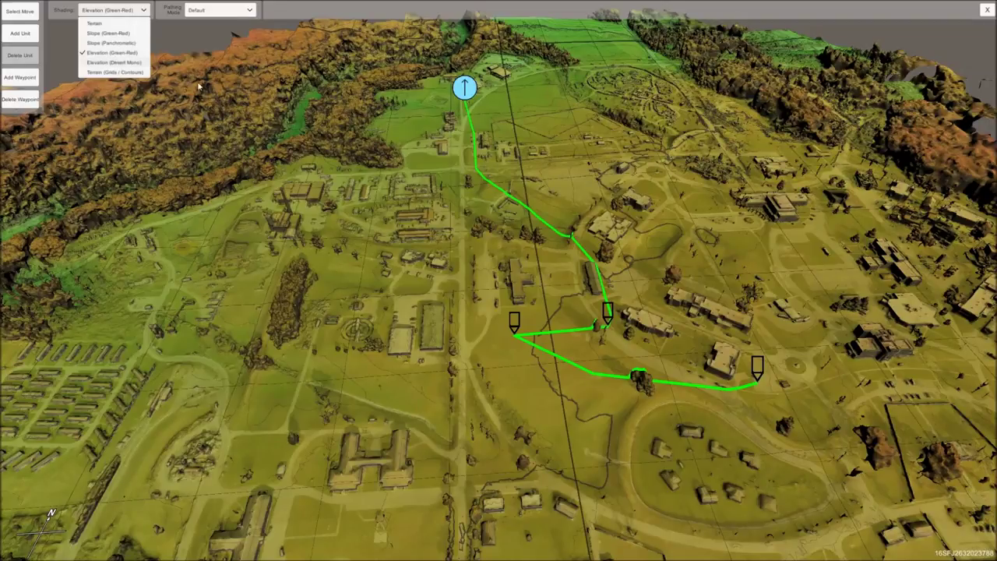
{"action": "left_click", "coordinate": [113, 63]}
{"action": "scroll", "coordinate": [568, 317], "scroll_direction": "down", "scroll_amount": 1}
{"action": "scroll", "coordinate": [577, 325], "scroll_direction": "down", "scroll_amount": 1}
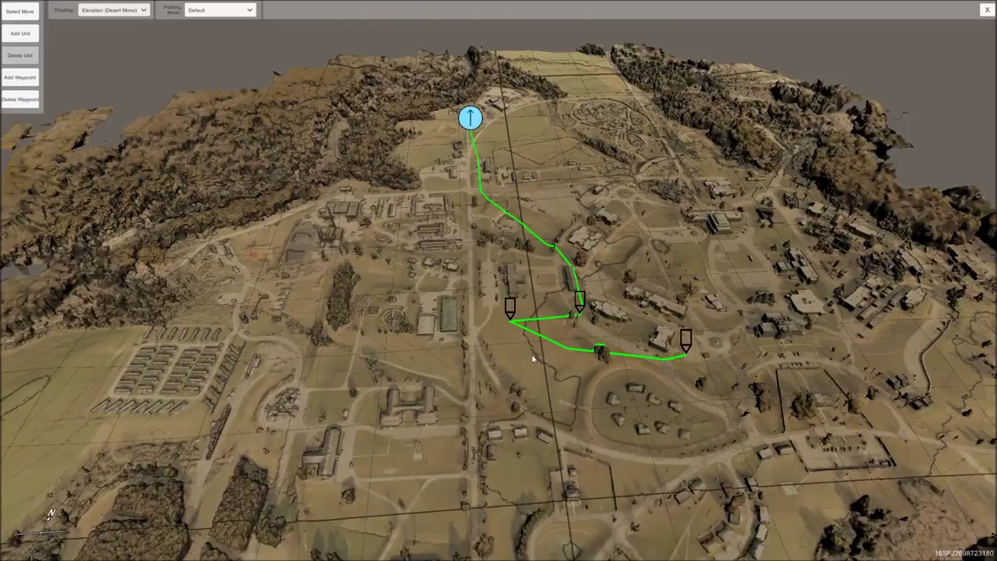
{"action": "scroll", "coordinate": [531, 354], "scroll_direction": "up", "scroll_amount": 3}
{"action": "scroll", "coordinate": [455, 298], "scroll_direction": "up", "scroll_amount": 1}
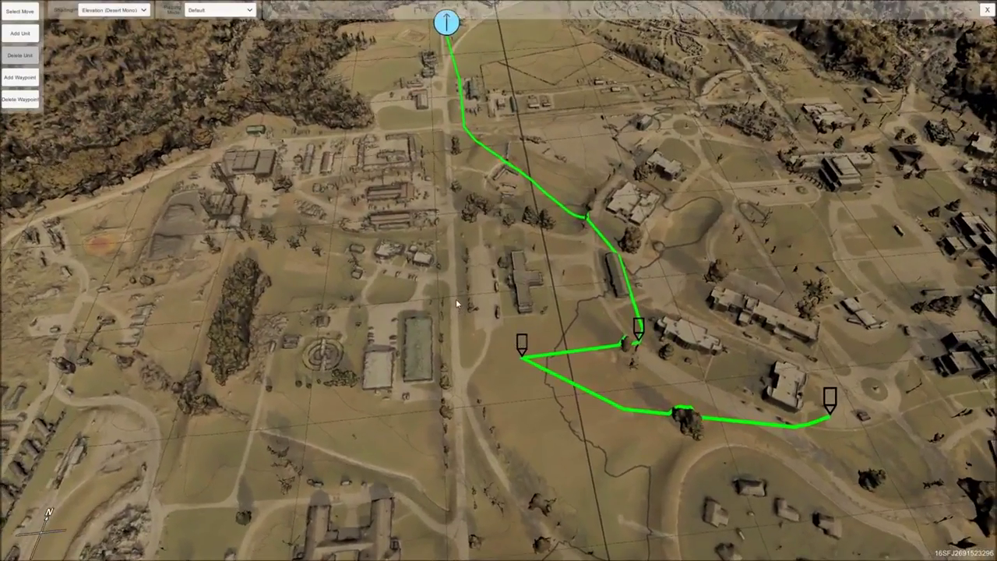
{"action": "middle_click_drag", "start_coordinate": [457, 304], "coordinate": [453, 324]}
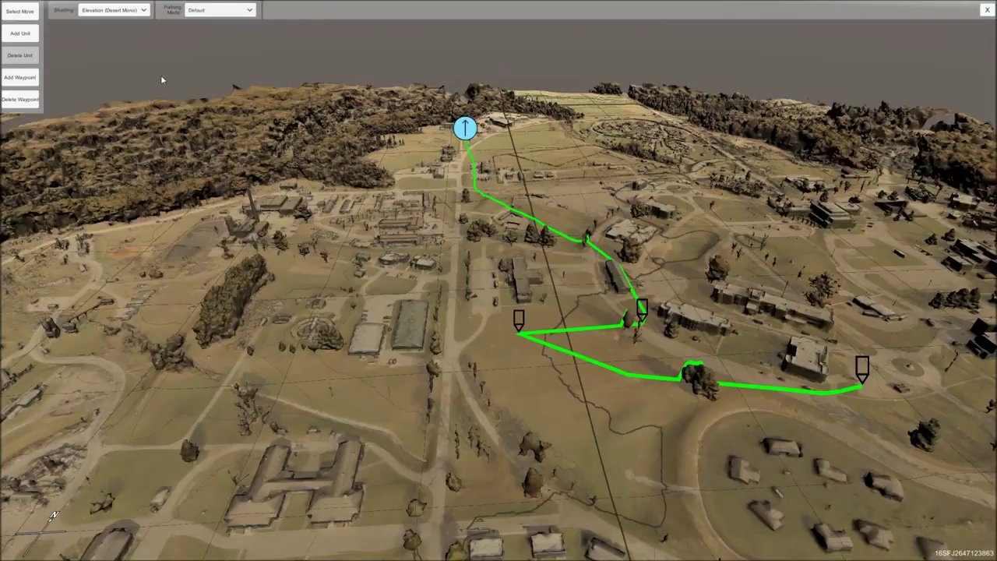
Measure the distance across the route's northern part, from the eastern building area to the industrial buildings on the west, and clear the measurement.
{"action": "scroll", "coordinate": [464, 347], "scroll_direction": "down", "scroll_amount": 3}
{"action": "middle_click_drag", "start_coordinate": [480, 364], "coordinate": [480, 346]}
{"action": "left_click_drag", "start_coordinate": [574, 300], "coordinate": [359, 212]}
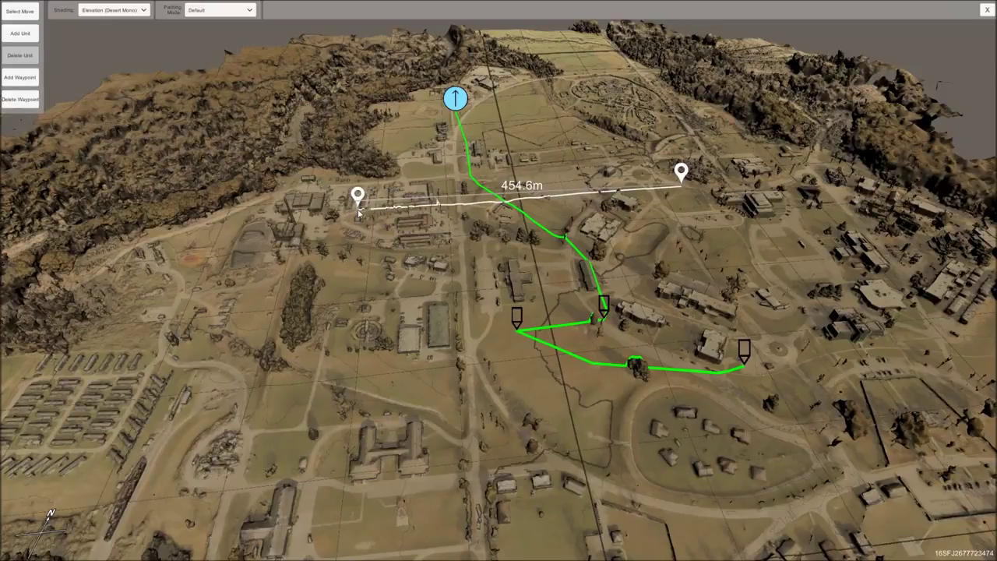
{"action": "left_click_drag", "start_coordinate": [359, 209], "coordinate": [342, 193]}
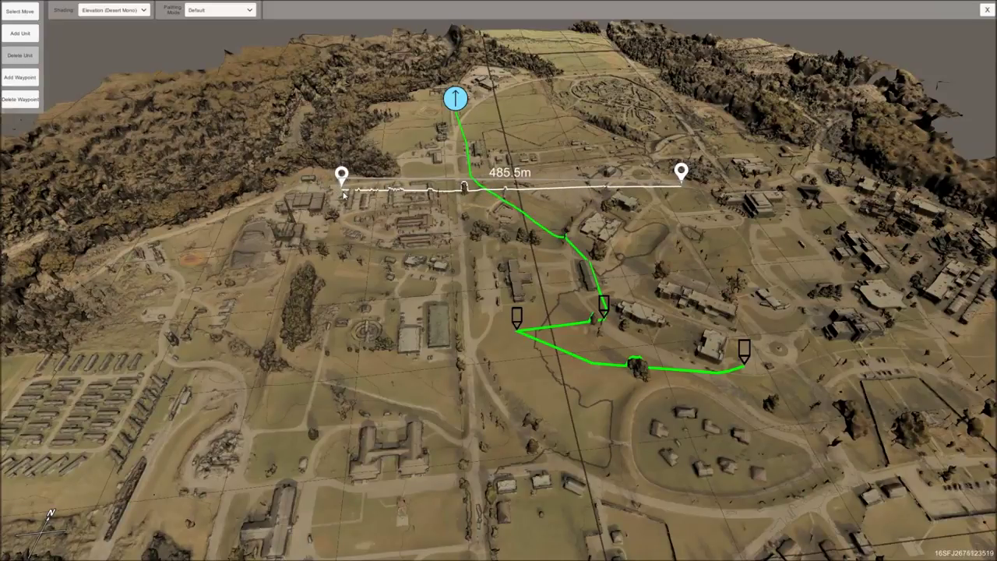
{"action": "key", "text": "1"}
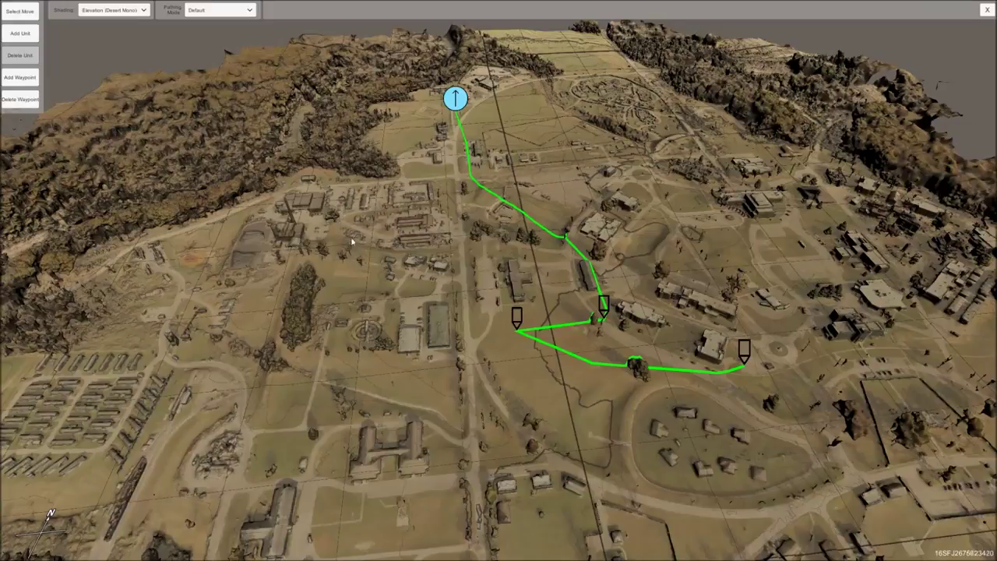
Measure an angle with its vertex just east of the route and arms to the northern field and the large northeastern building, and clear it.
{"action": "key", "text": "2"}
{"action": "left_click_drag", "start_coordinate": [621, 274], "coordinate": [552, 190]}
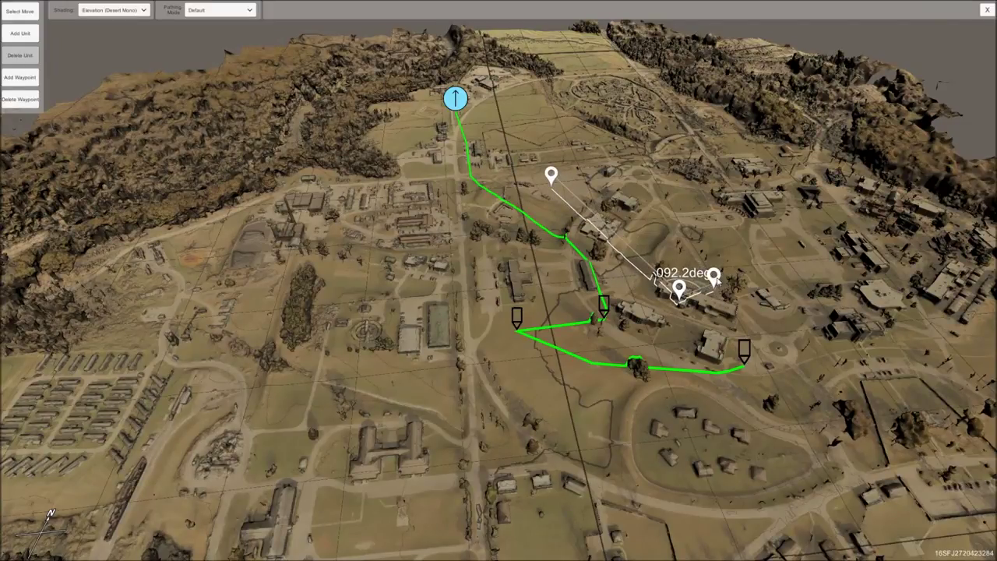
{"action": "left_click_drag", "start_coordinate": [716, 280], "coordinate": [727, 264]}
{"action": "left_click_drag", "start_coordinate": [674, 296], "coordinate": [629, 271]}
{"action": "left_click_drag", "start_coordinate": [726, 246], "coordinate": [721, 205]}
{"action": "left_click_drag", "start_coordinate": [550, 177], "coordinate": [520, 120]}
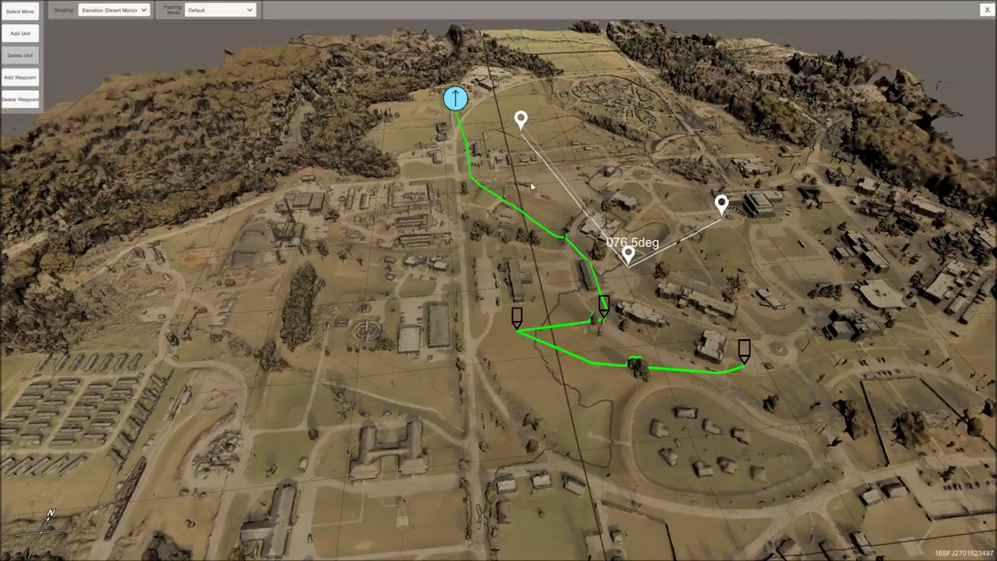
{"action": "key", "text": "Escape"}
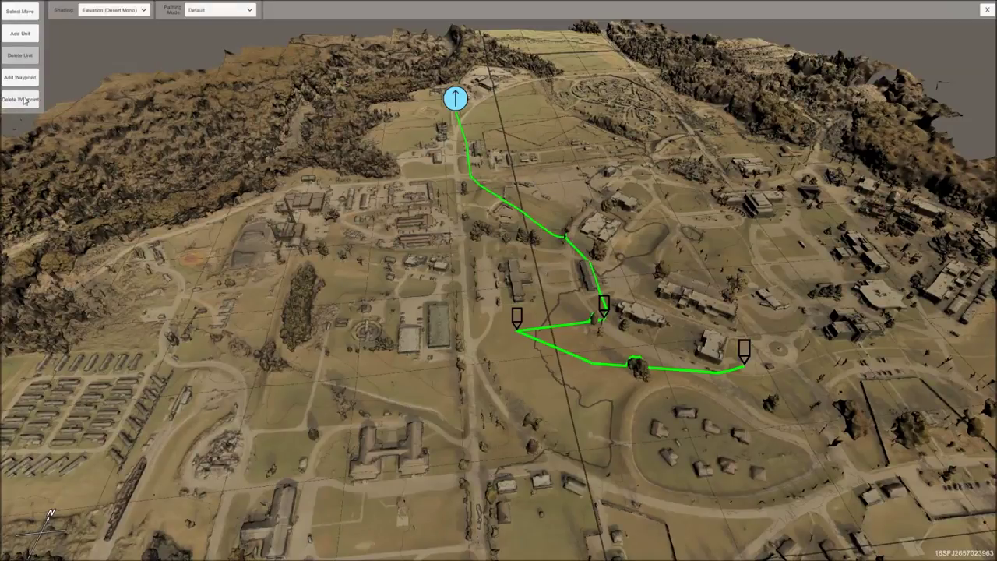
Close the Muscatatuck terrain and load the Twentynine Palms Mountain Attack scene.
{"action": "left_click", "coordinate": [987, 13]}
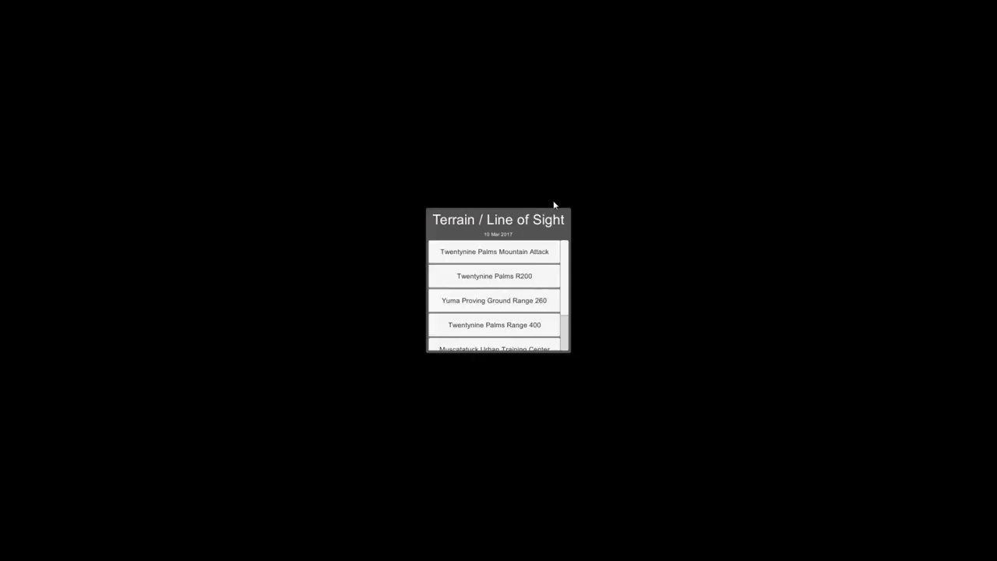
{"action": "left_click", "coordinate": [523, 260]}
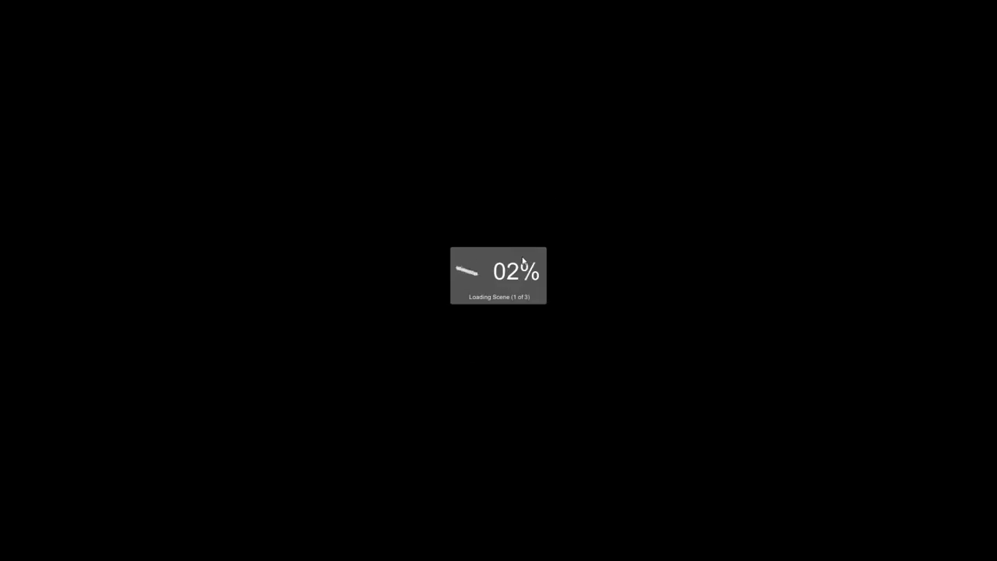